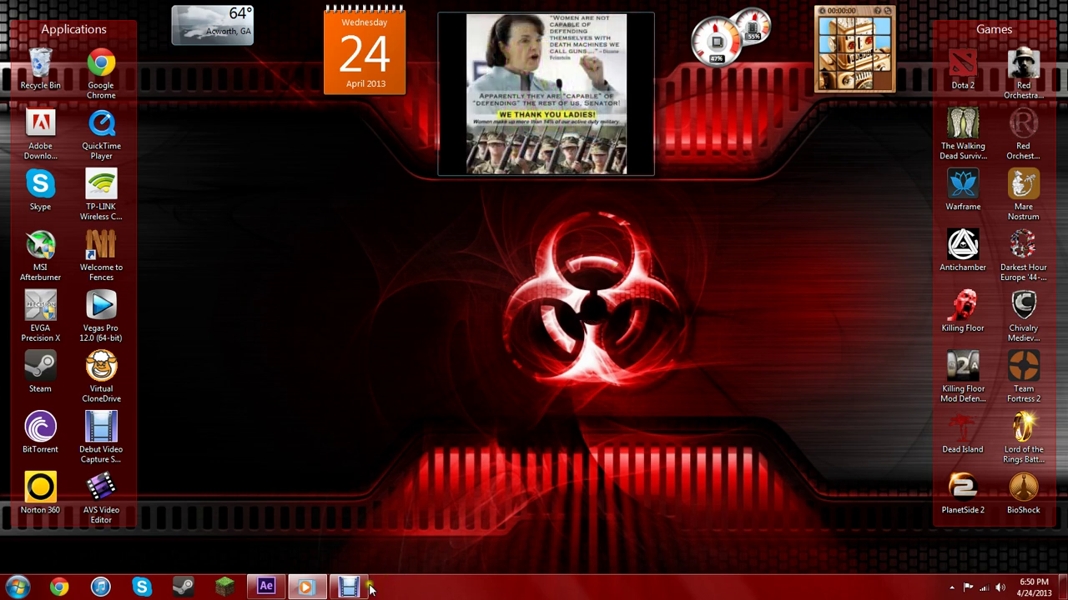
# Play the finished "shooting 2" muzzle flash clip in the media player and close the player.
pyautogui.click(307, 588)
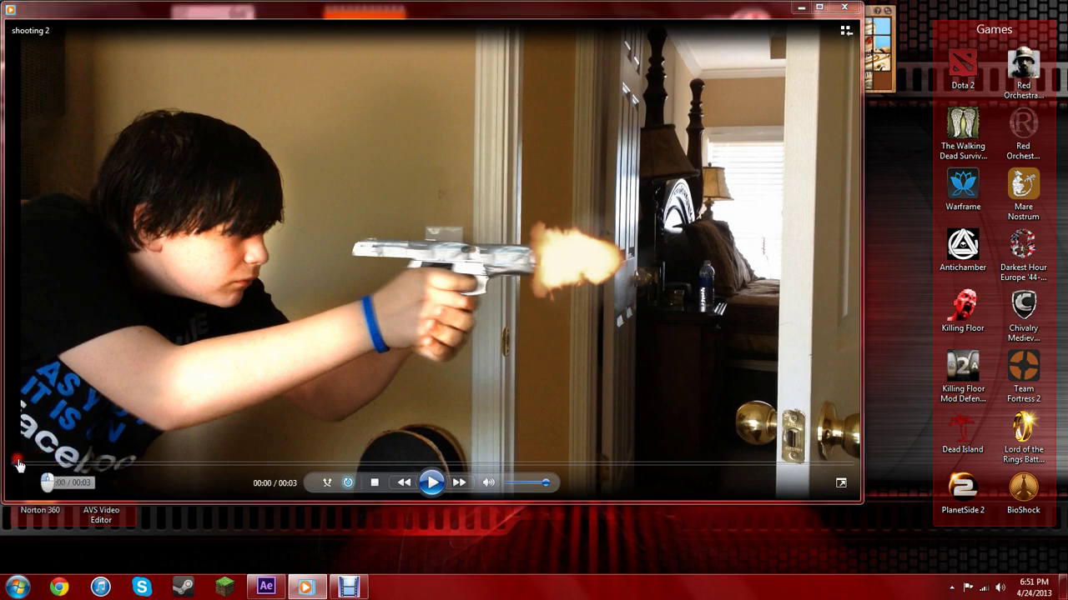
pyautogui.click(433, 483)
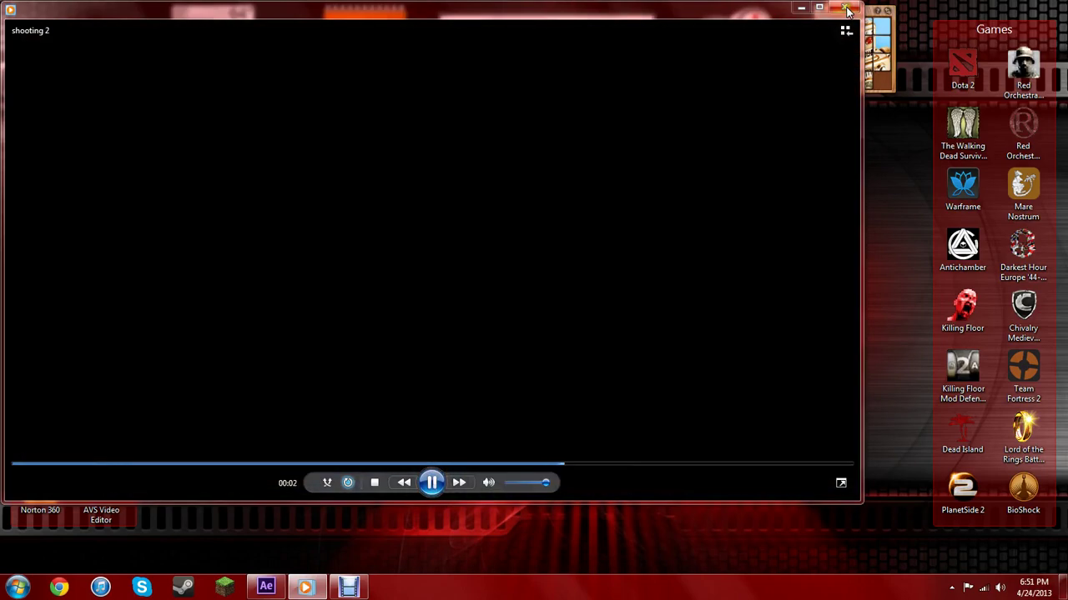
pyautogui.click(846, 10)
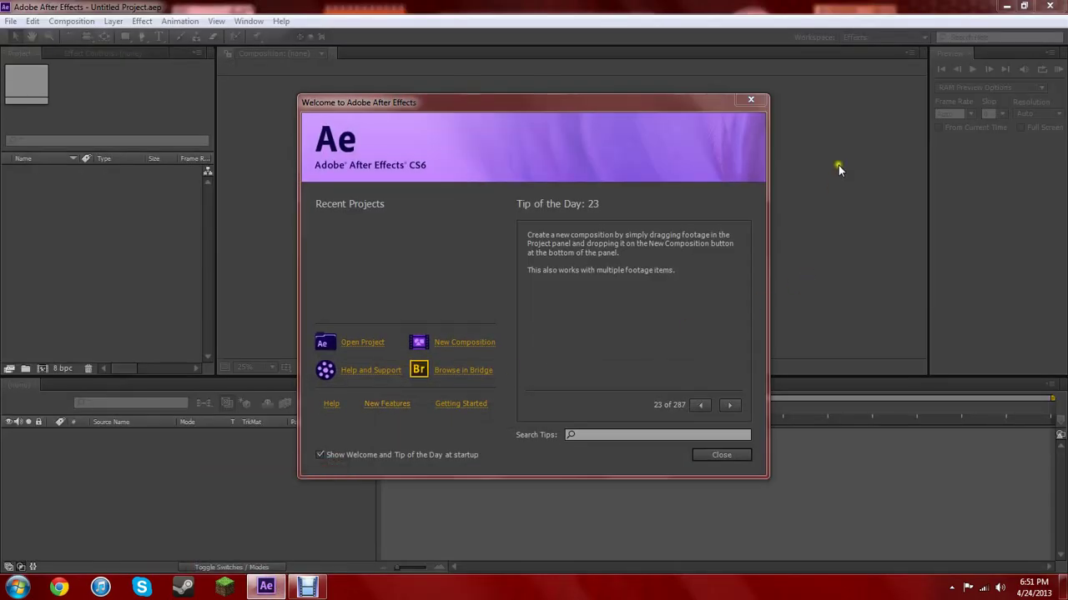
# Switch to After Effects, dismiss its welcome screen and continue the trial.
pyautogui.click(721, 455)
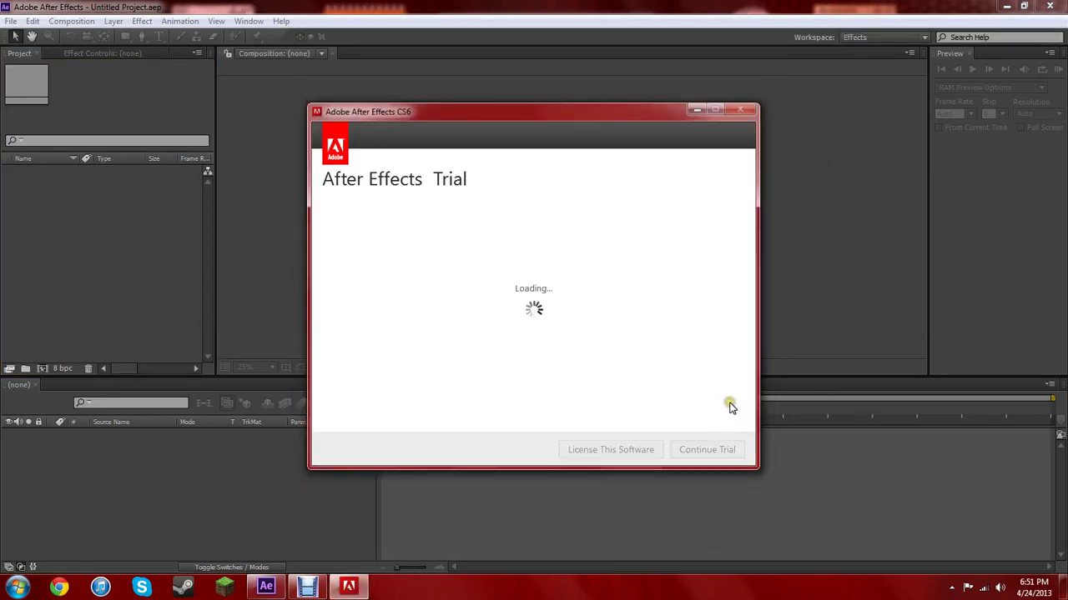
pyautogui.click(707, 450)
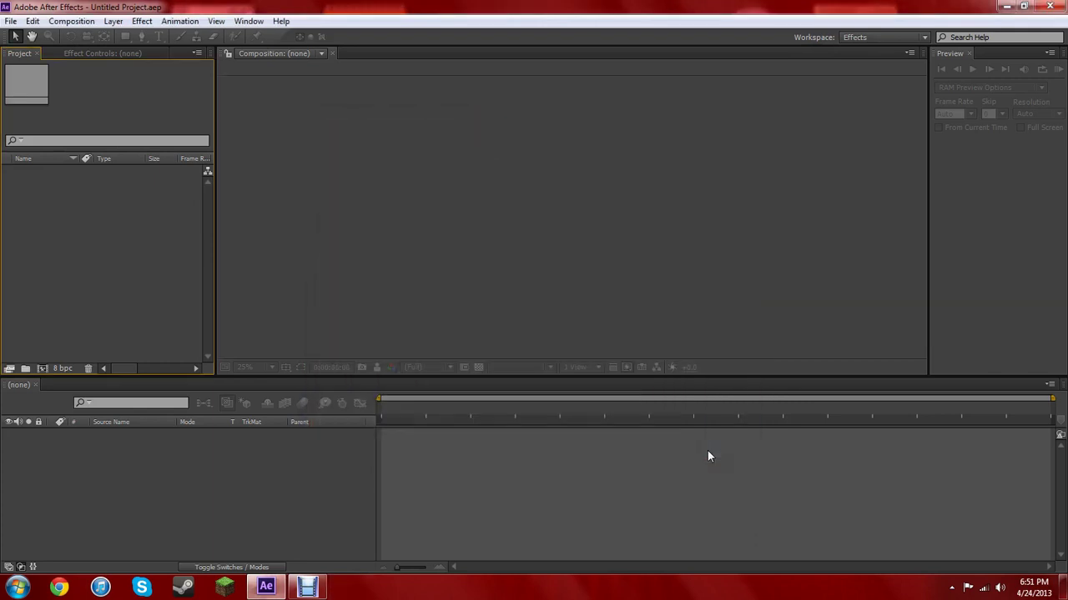
# Switch the workspace to Standard and return it to Effects.
pyautogui.click(899, 39)
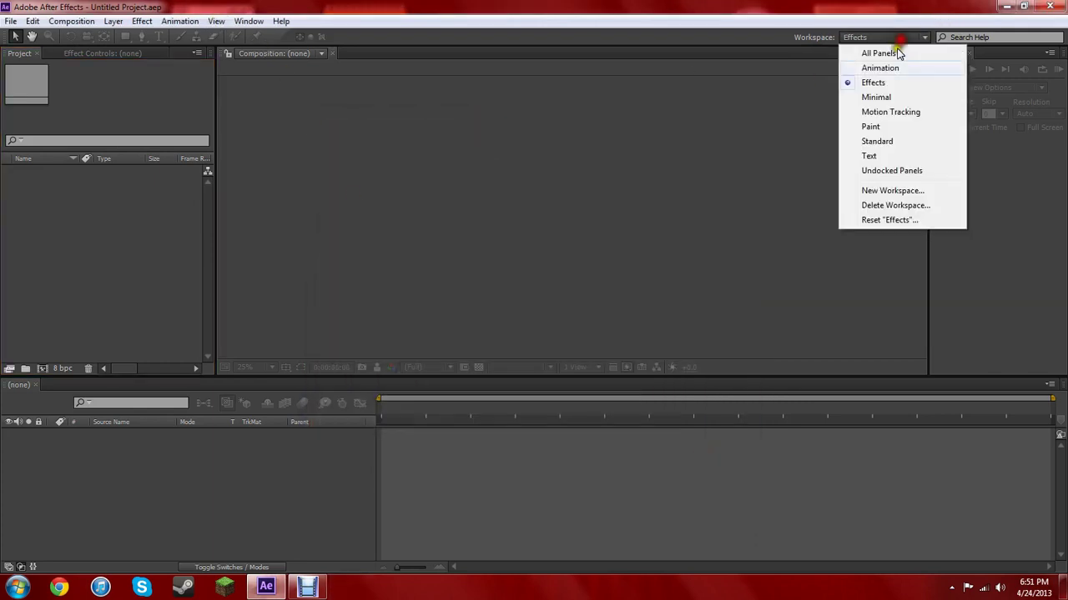
pyautogui.click(868, 140)
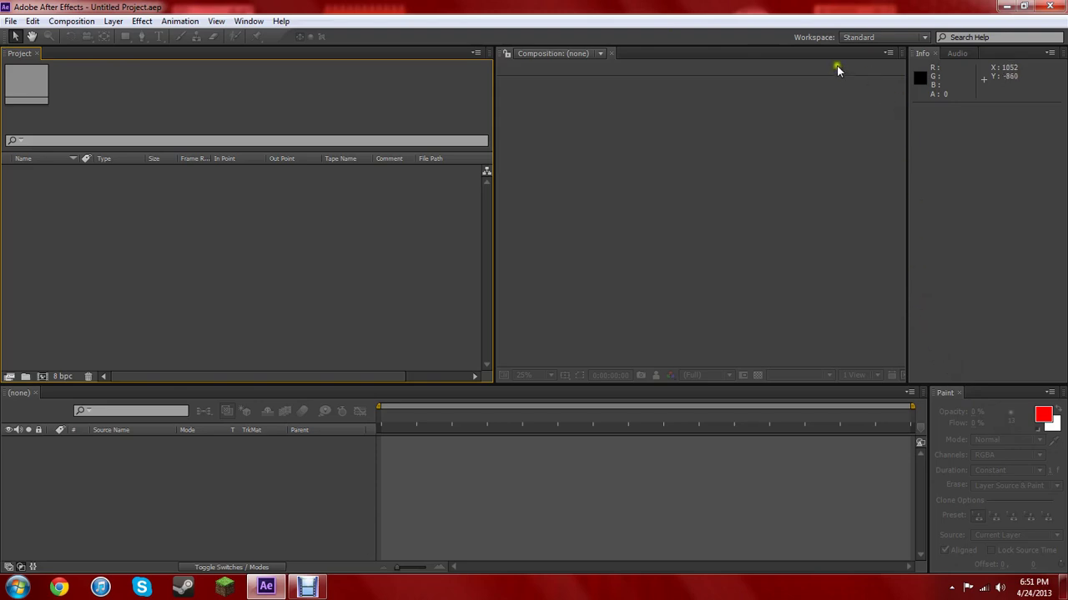
pyautogui.click(895, 36)
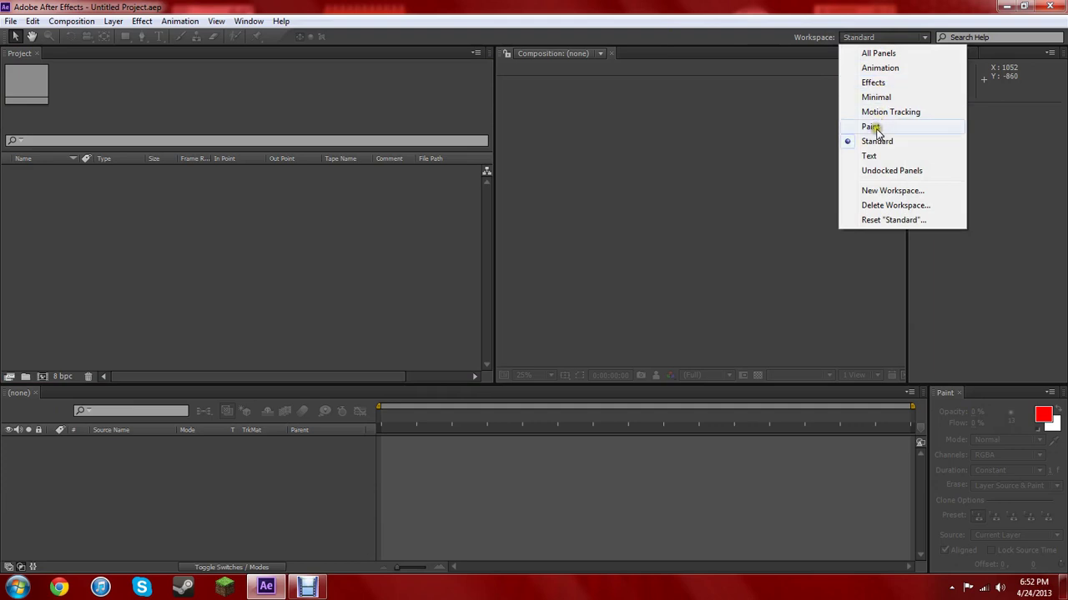
pyautogui.click(872, 83)
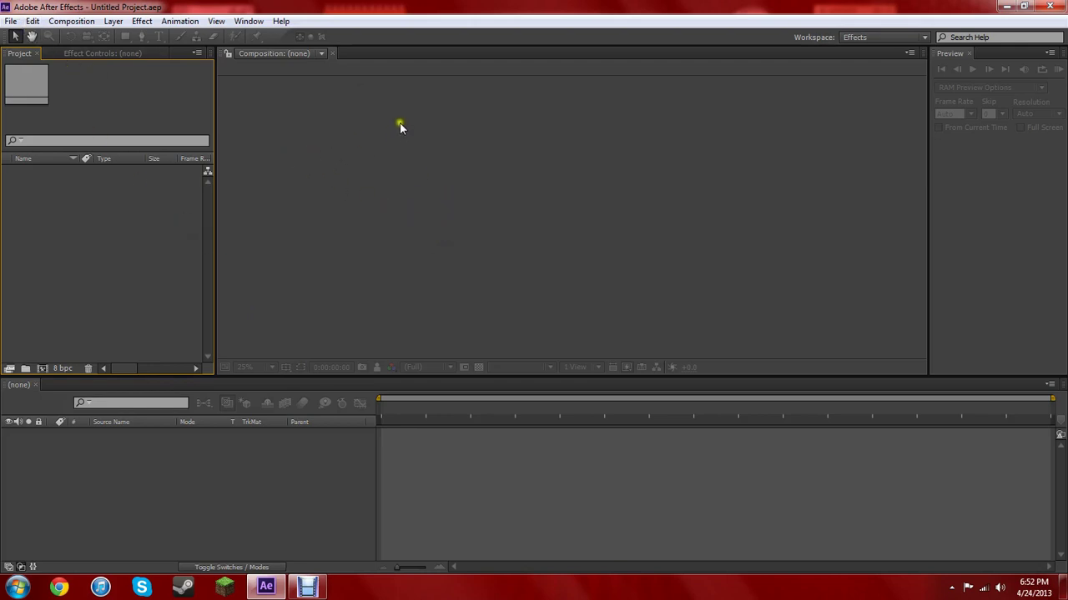
# Import boom1.MOV from the Movie folder of the Videos library and create a composition from the clip.
pyautogui.click(11, 21)
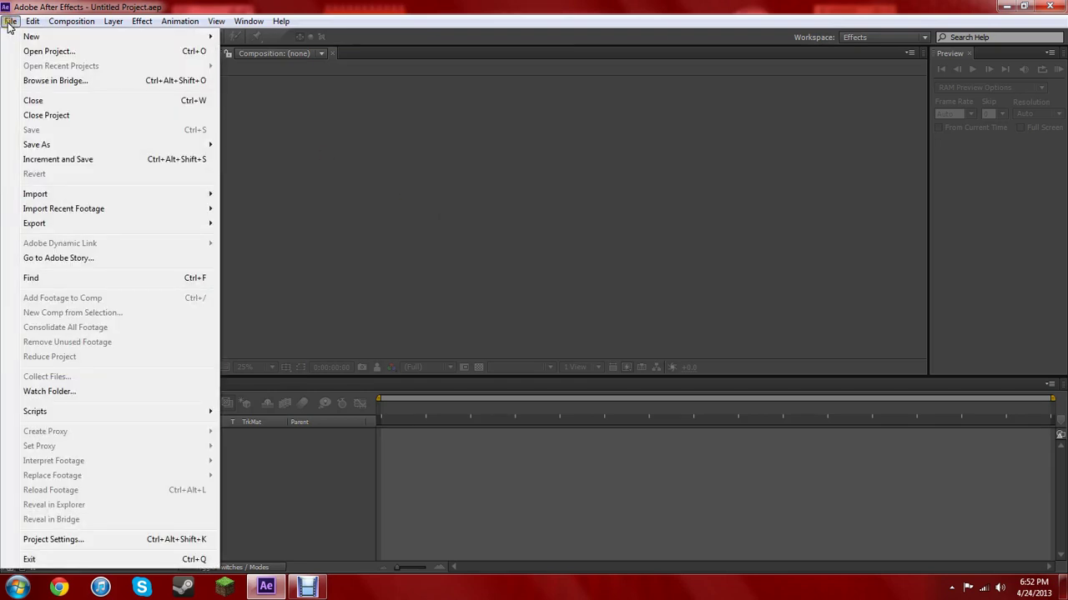
pyautogui.moveTo(46, 194)
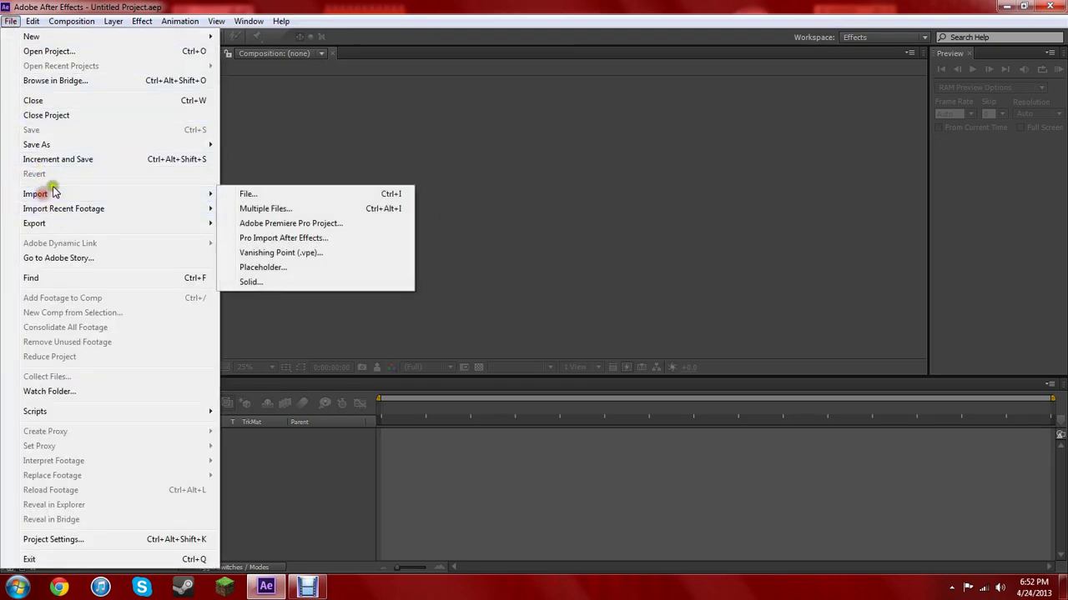
pyautogui.click(239, 197)
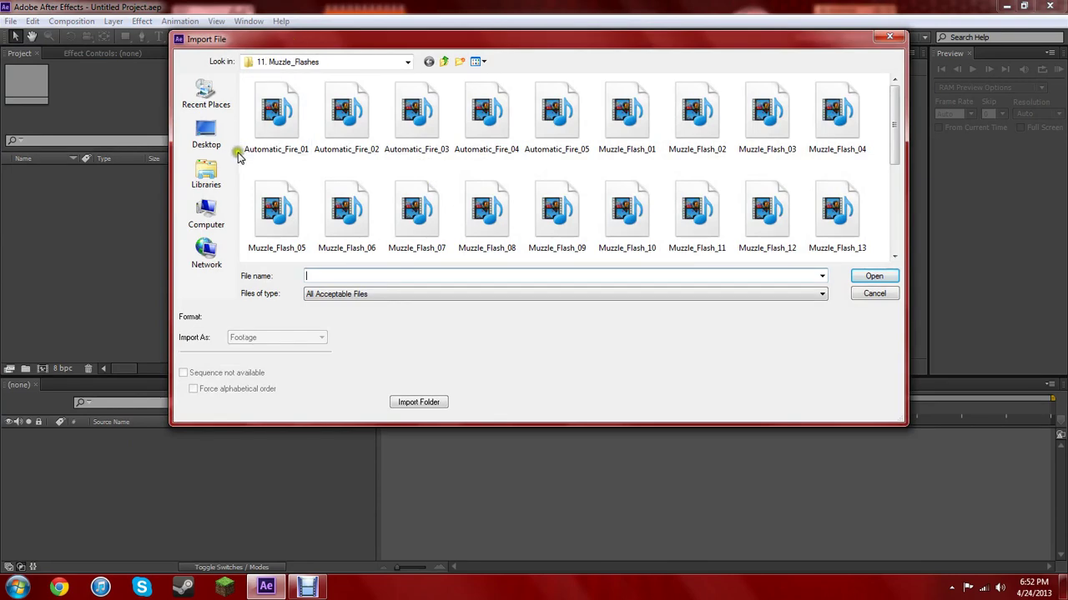
pyautogui.click(205, 174)
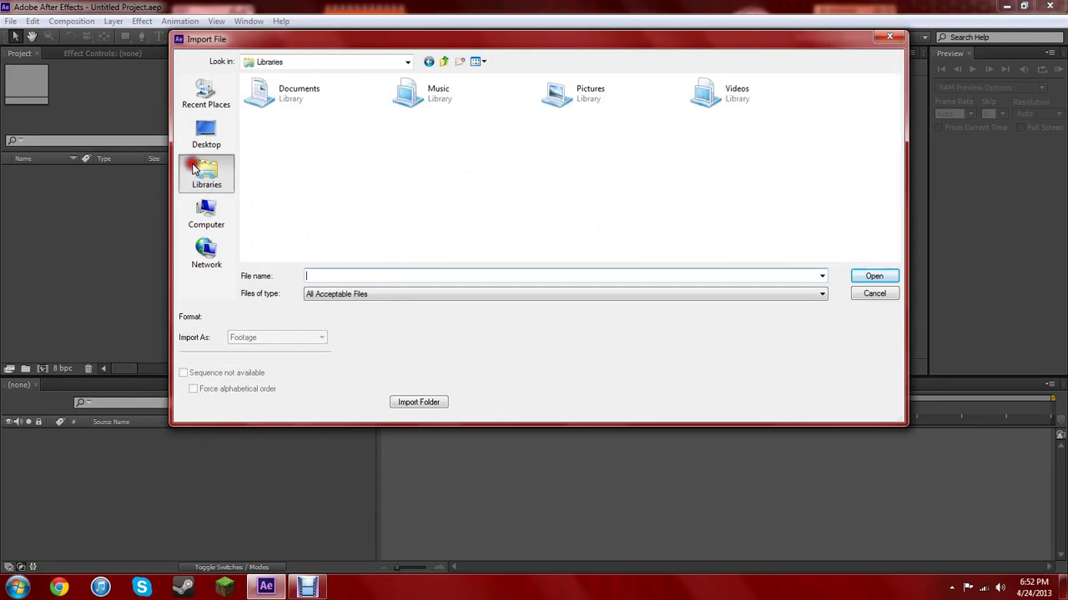
pyautogui.doubleClick(750, 90)
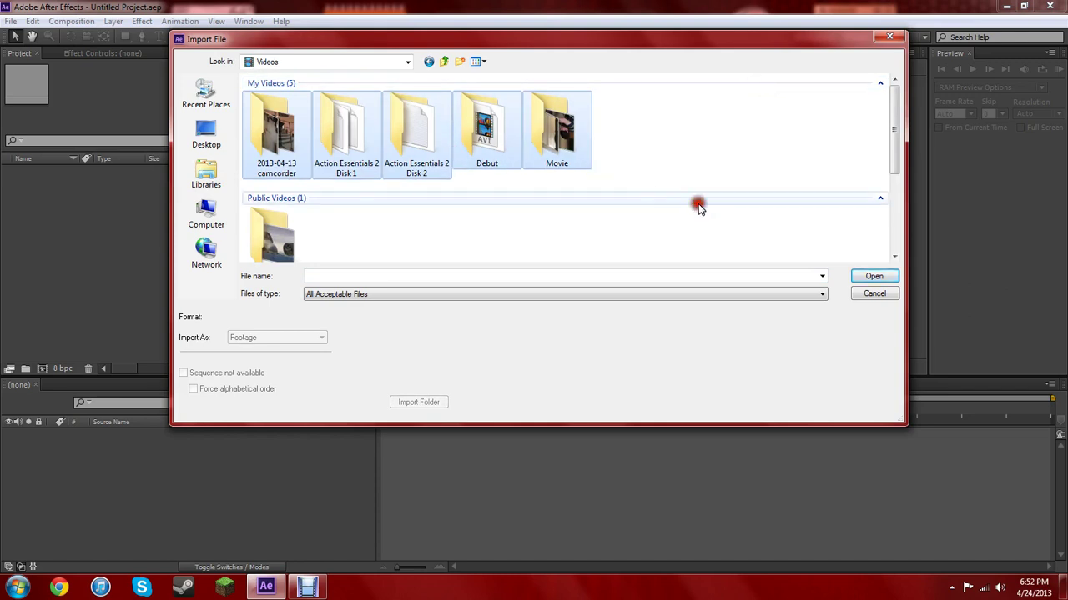
pyautogui.click(659, 130)
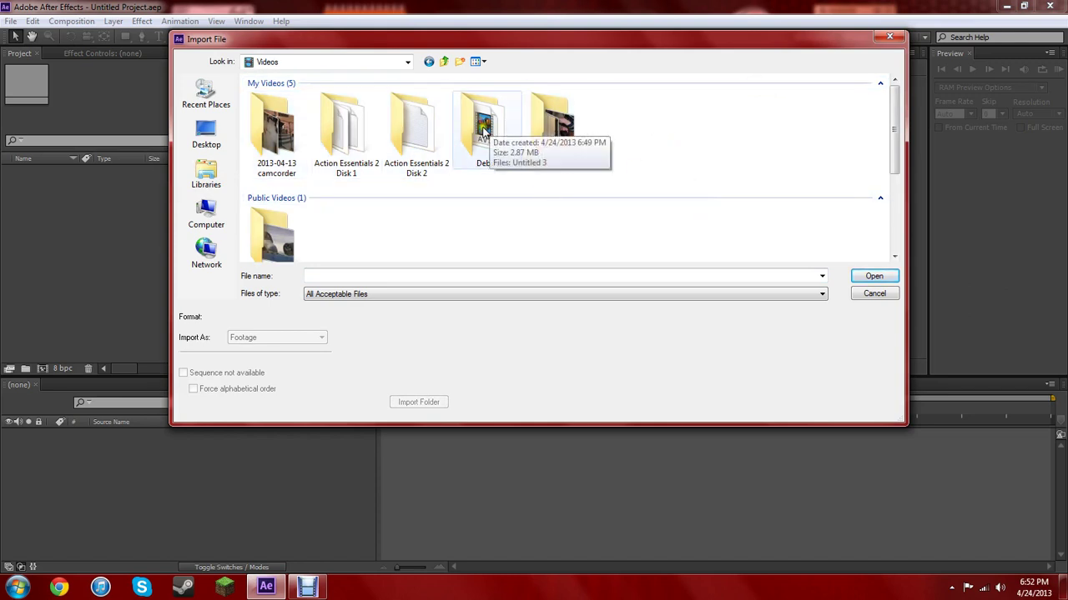
pyautogui.doubleClick(555, 143)
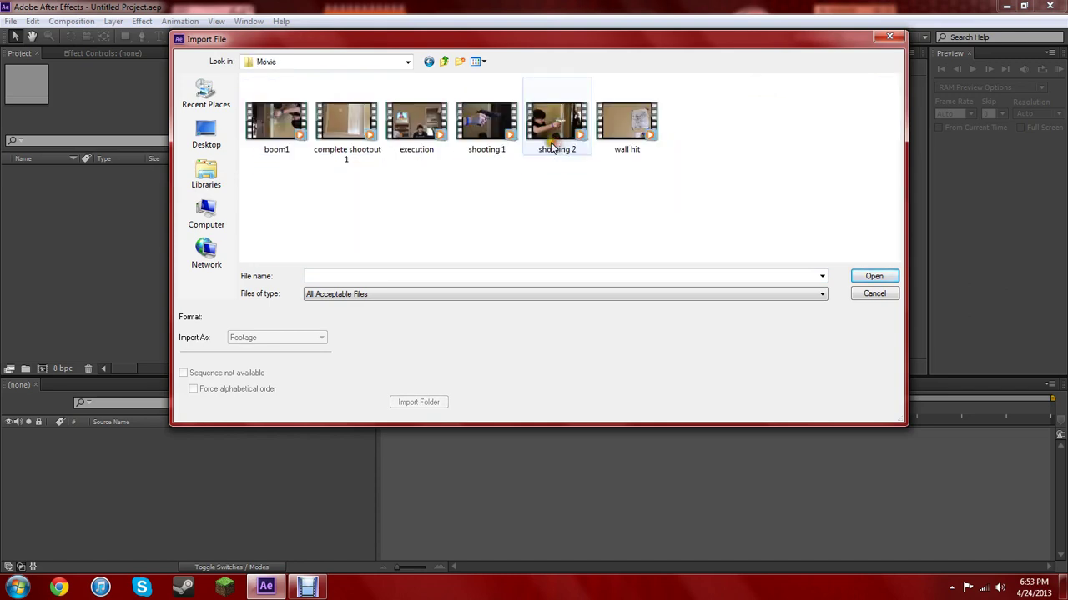
pyautogui.doubleClick(281, 130)
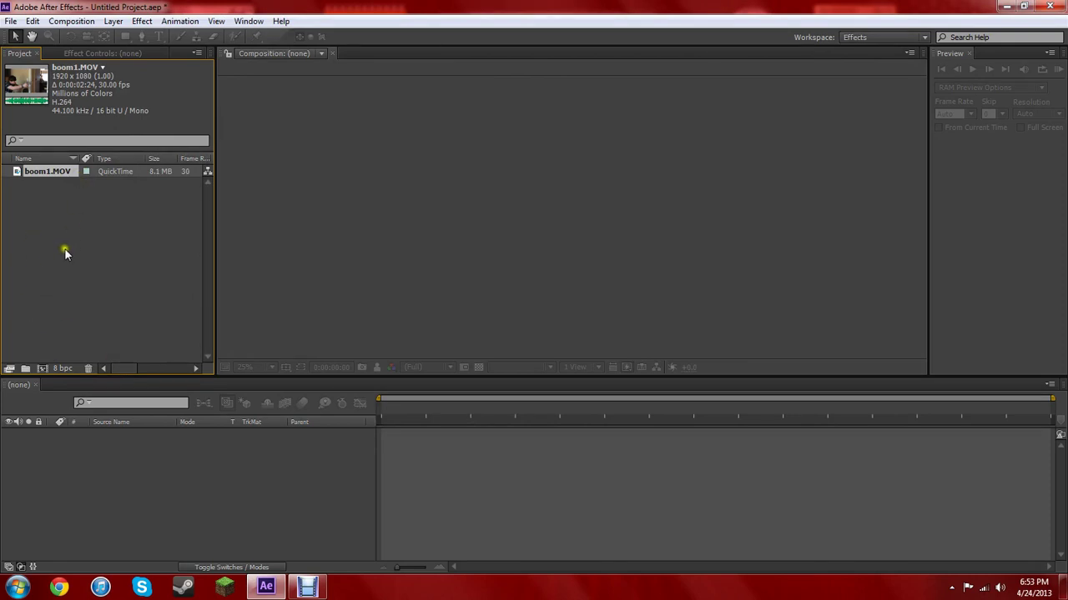
pyautogui.click(46, 173)
pyautogui.moveTo(155, 369); pyautogui.dragTo(157, 467)
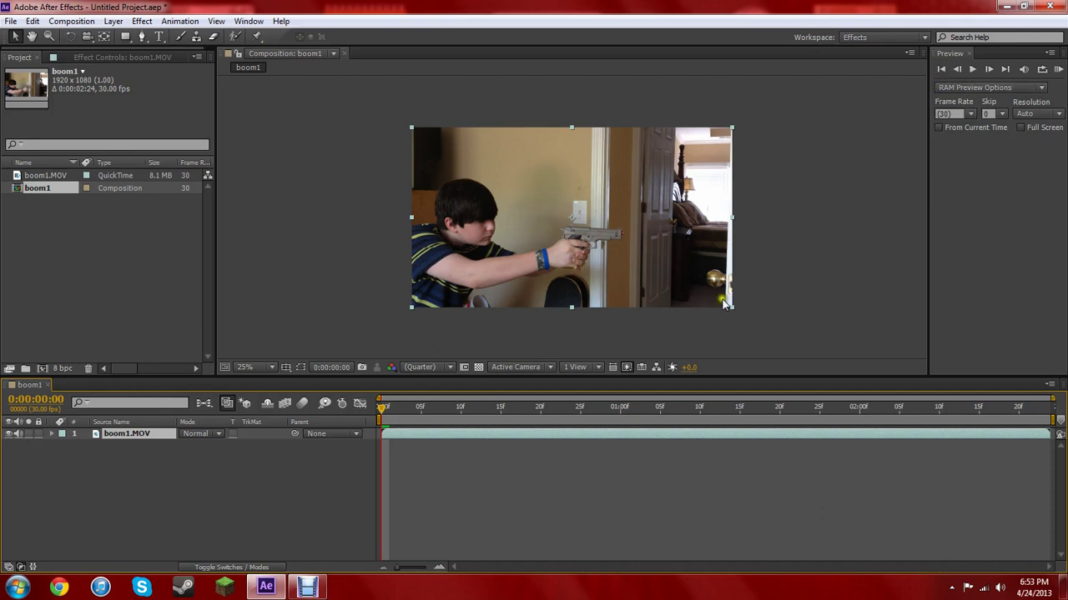
# Step through the opening frames of the boom1 composition one at a time and return to the first frame.
pyautogui.click(987, 70)
pyautogui.click(987, 70)
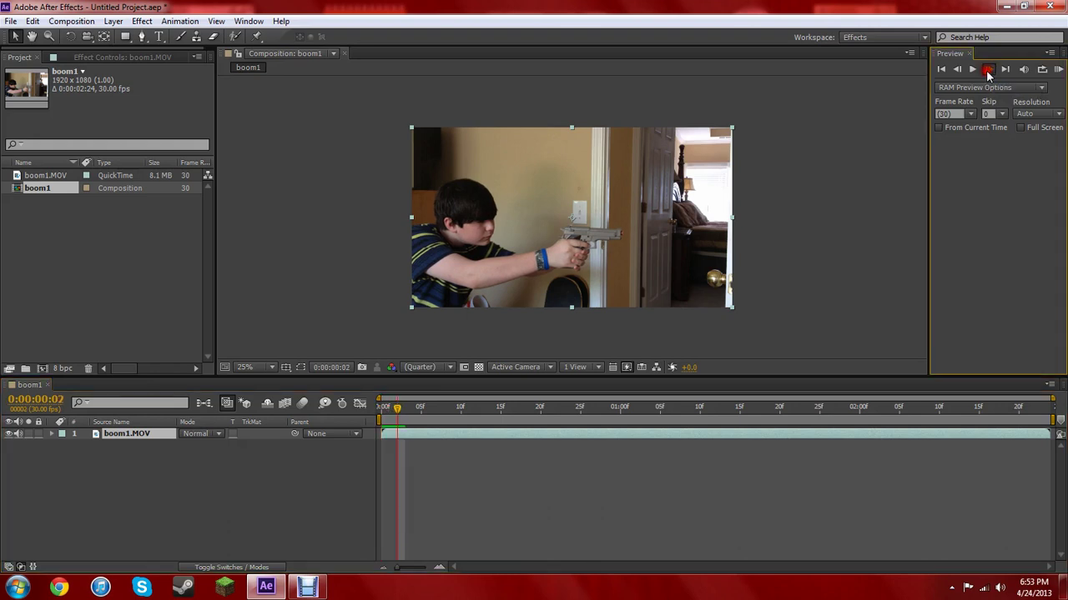
pyautogui.click(987, 70)
pyautogui.click(989, 73)
pyautogui.click(958, 72)
pyautogui.click(958, 72)
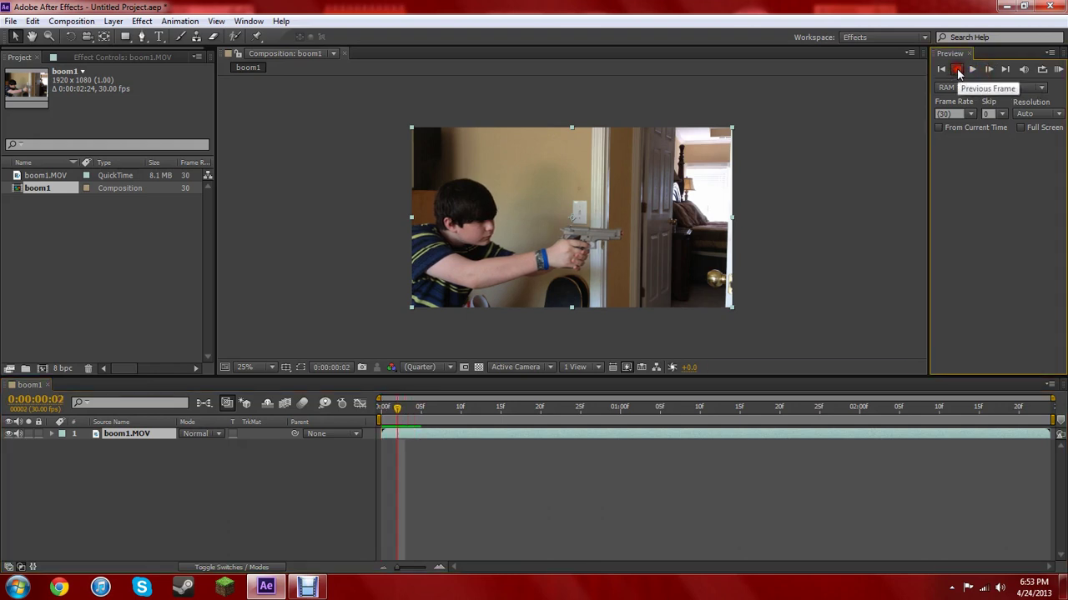
pyautogui.click(959, 72)
pyautogui.click(958, 72)
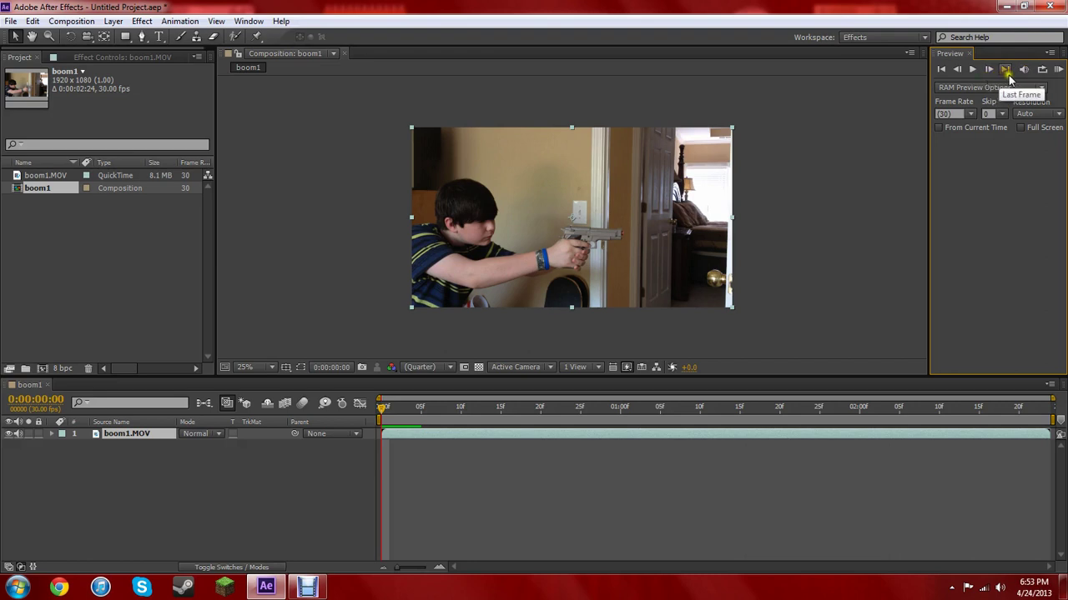
# Examine the gun's recoil by jumping to the last frame, scrubbing back through the clip and stepping through single frames.
pyautogui.click(1004, 70)
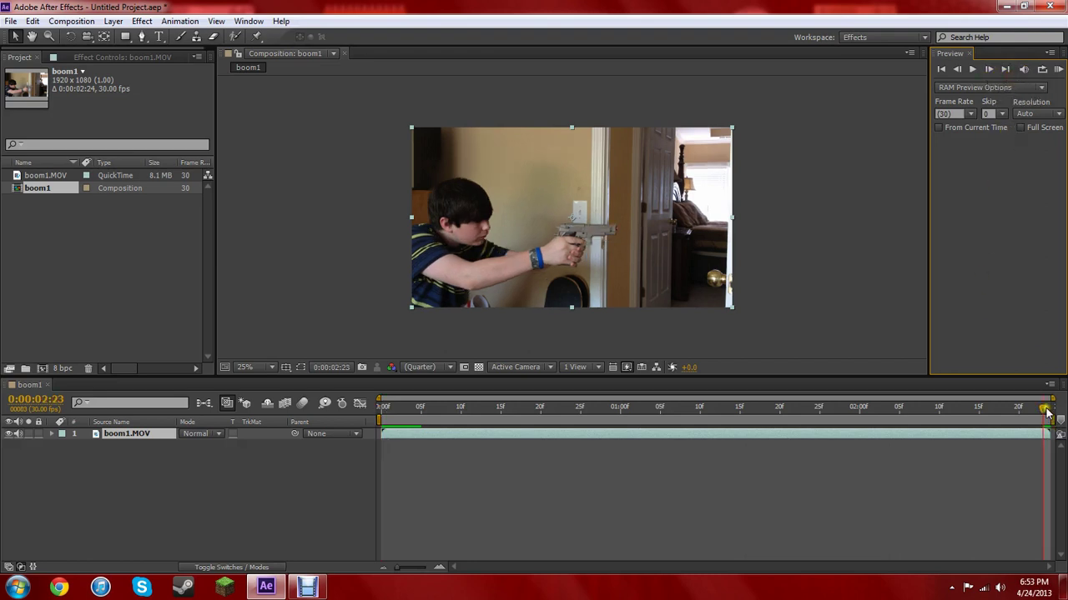
pyautogui.moveTo(1042, 411); pyautogui.dragTo(641, 438)
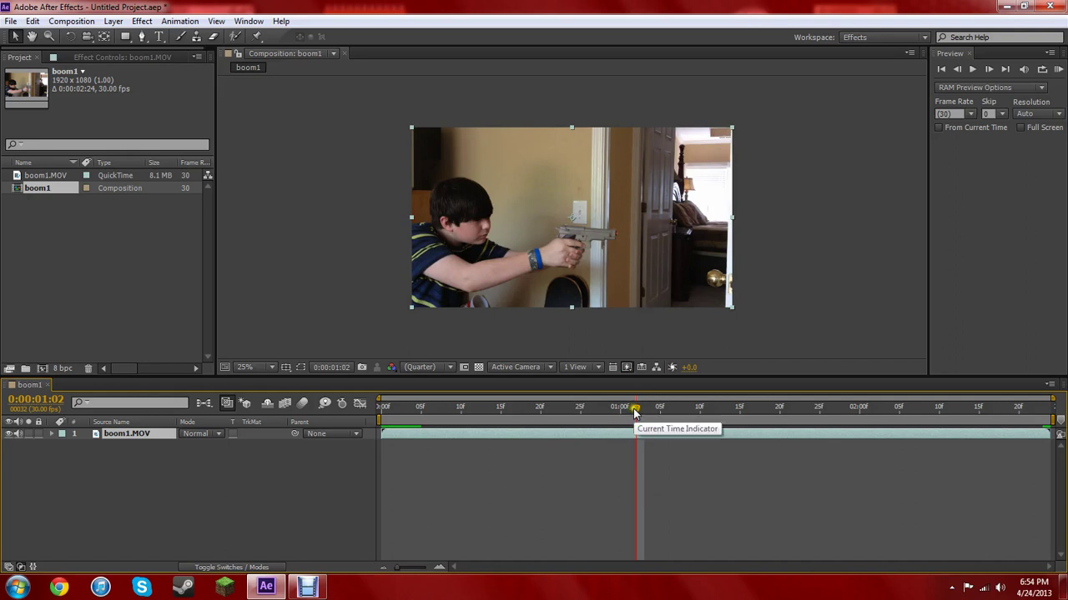
pyautogui.moveTo(634, 413); pyautogui.dragTo(557, 409)
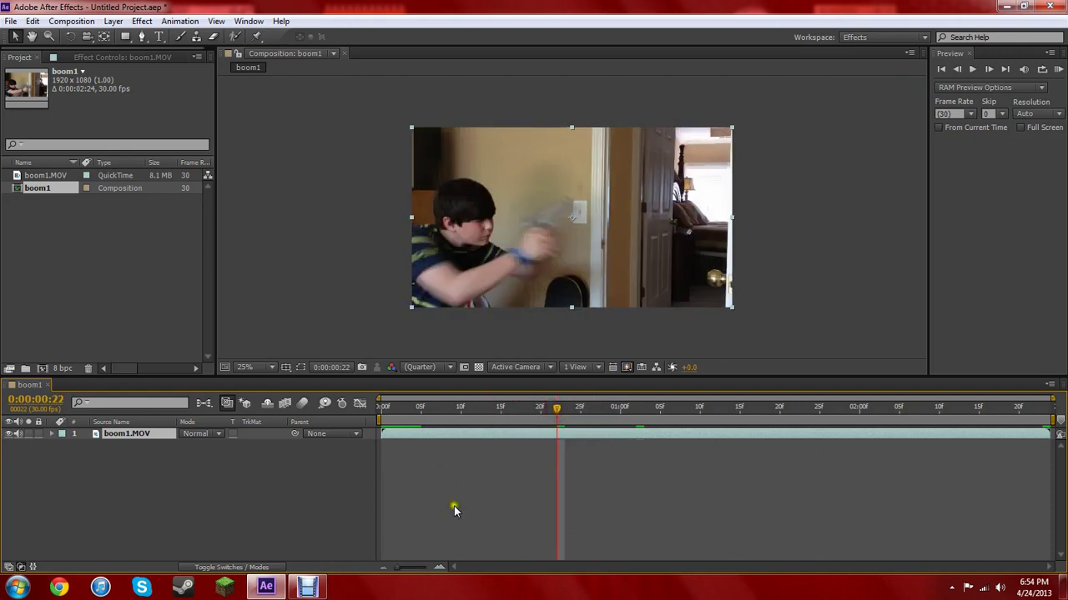
pyautogui.click(989, 70)
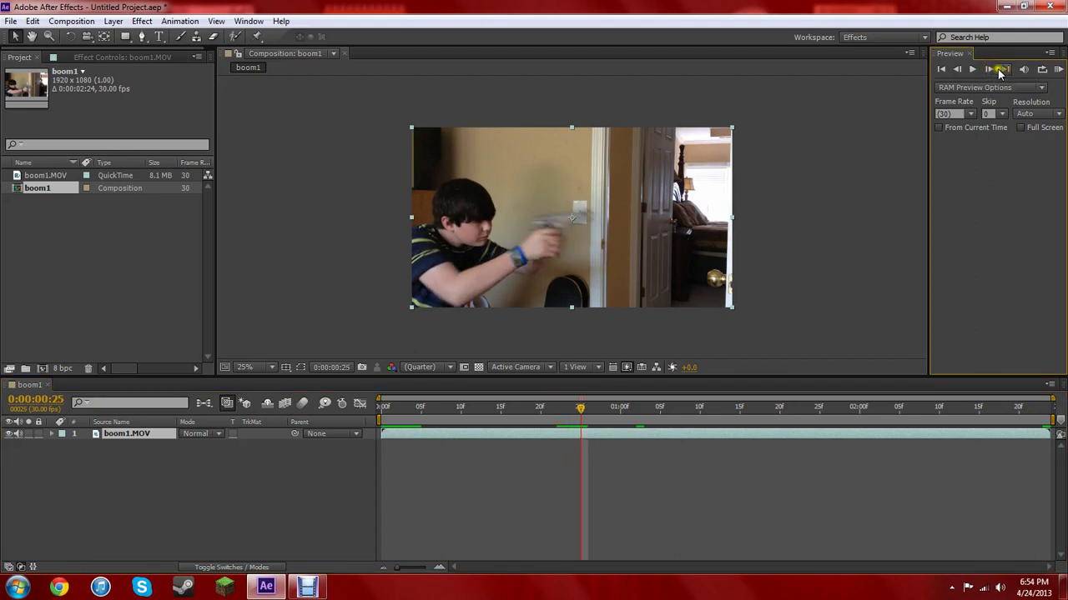
pyautogui.click(1006, 71)
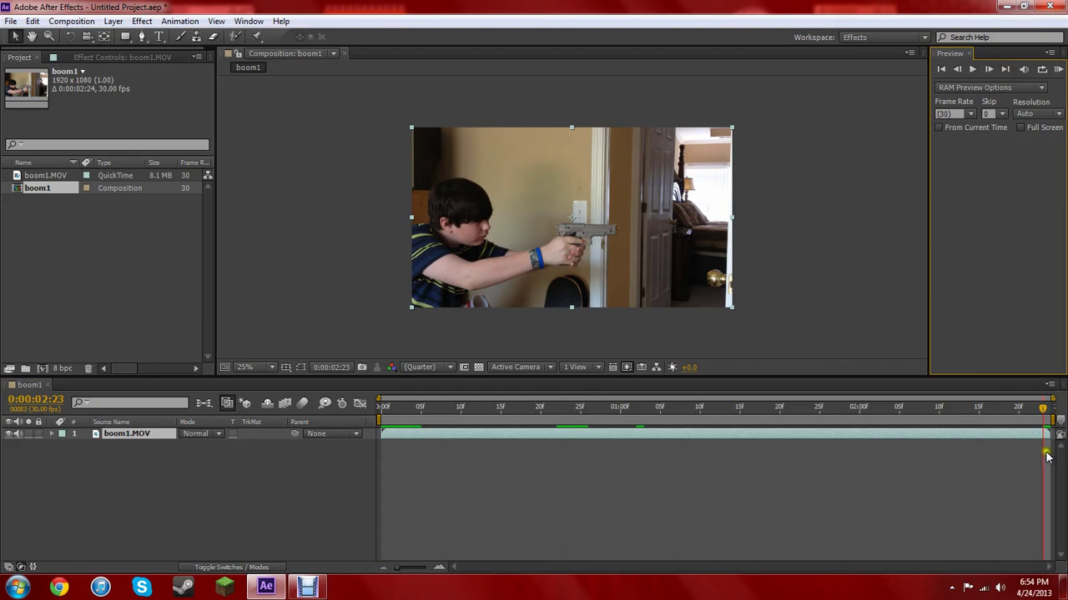
pyautogui.moveTo(1042, 409); pyautogui.dragTo(756, 413)
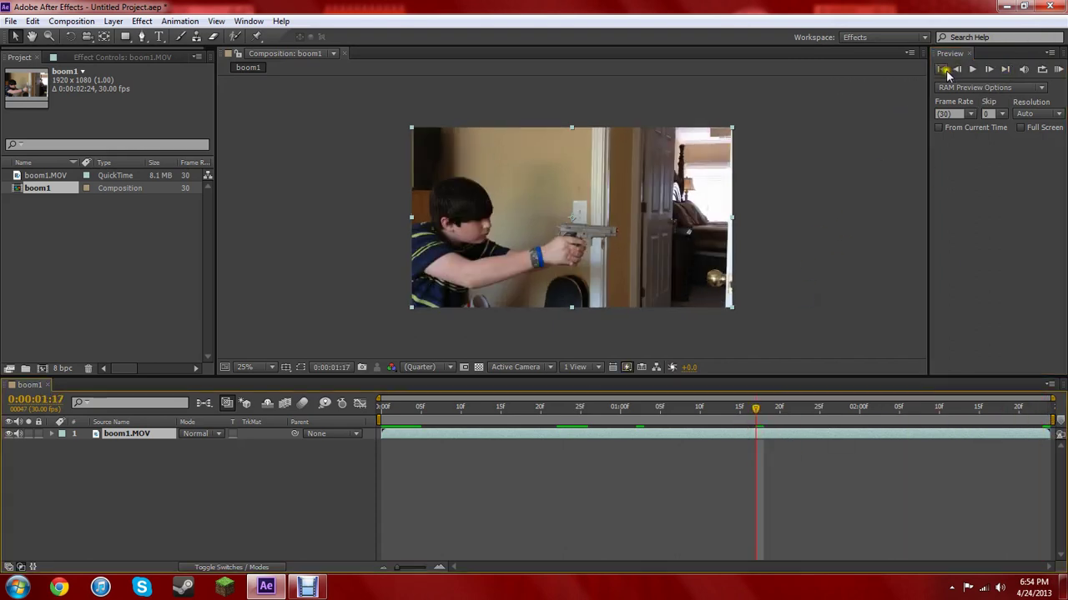
# Play the boom1 composition from its first frame, stop playback and return the current time to 0:00:00:00.
pyautogui.click(943, 70)
pyautogui.click(973, 70)
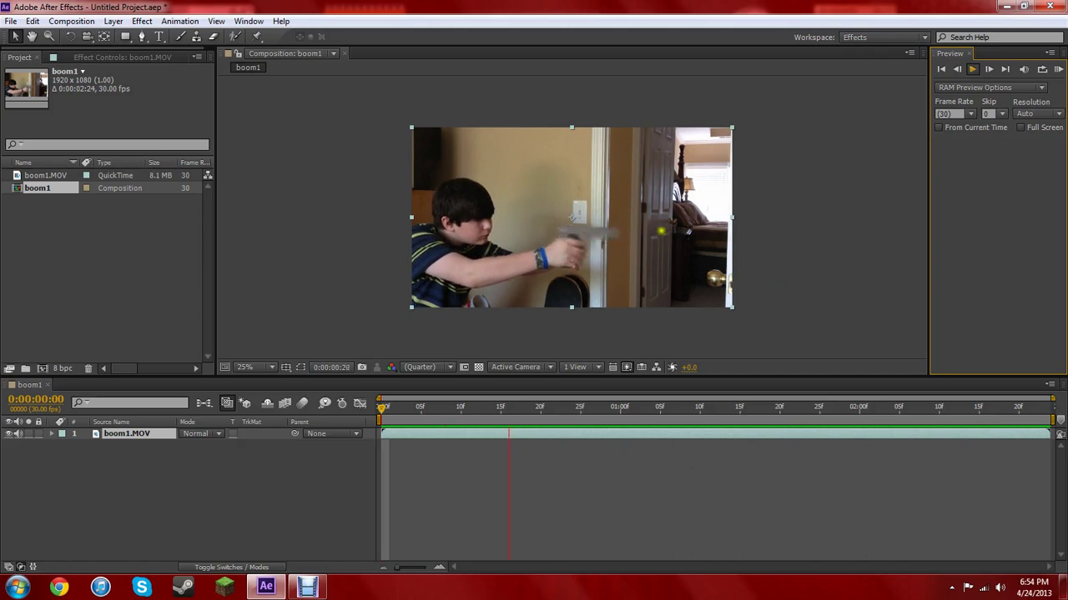
pyautogui.click(630, 281)
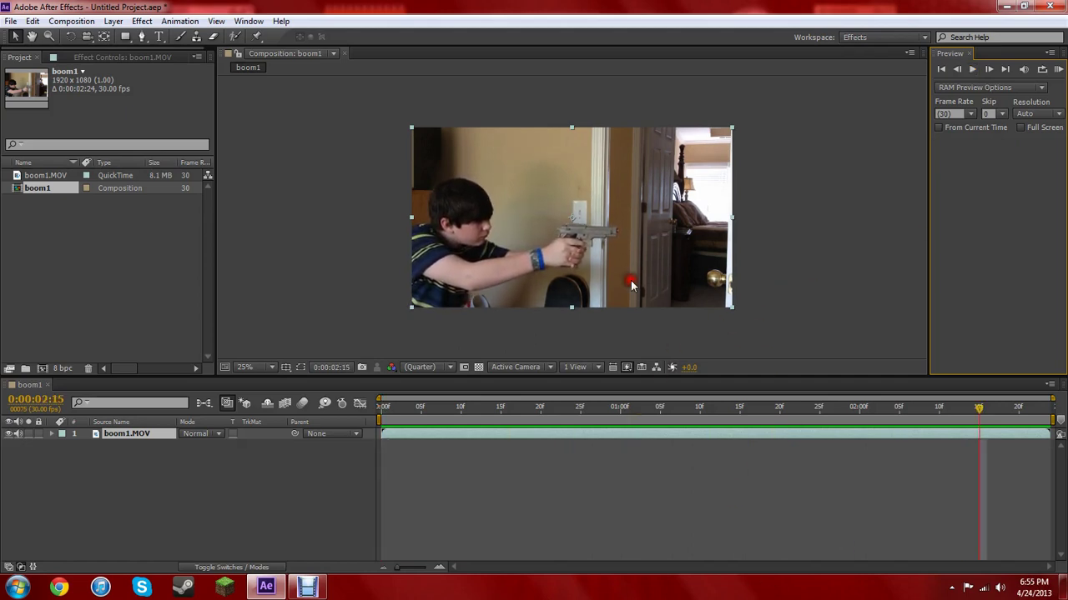
pyautogui.moveTo(978, 410)
pyautogui.mouseDown()
pyautogui.moveTo(595, 447)
pyautogui.moveTo(377, 450)
pyautogui.mouseUp()
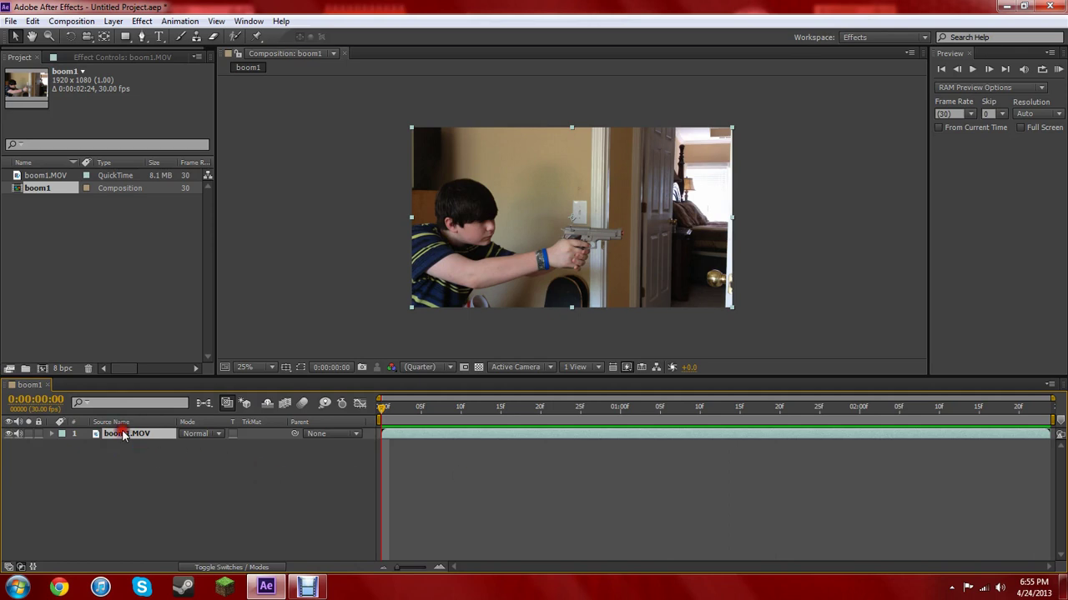
# Duplicate the boom1.MOV layer in the timeline.
pyautogui.click(172, 466)
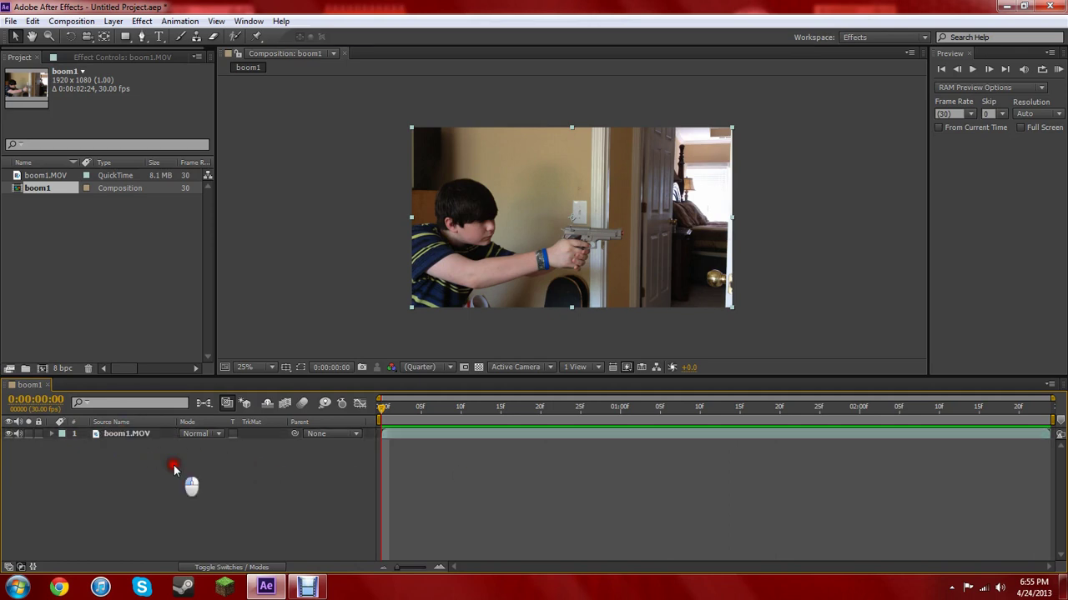
pyautogui.click(129, 434)
pyautogui.click(129, 434)
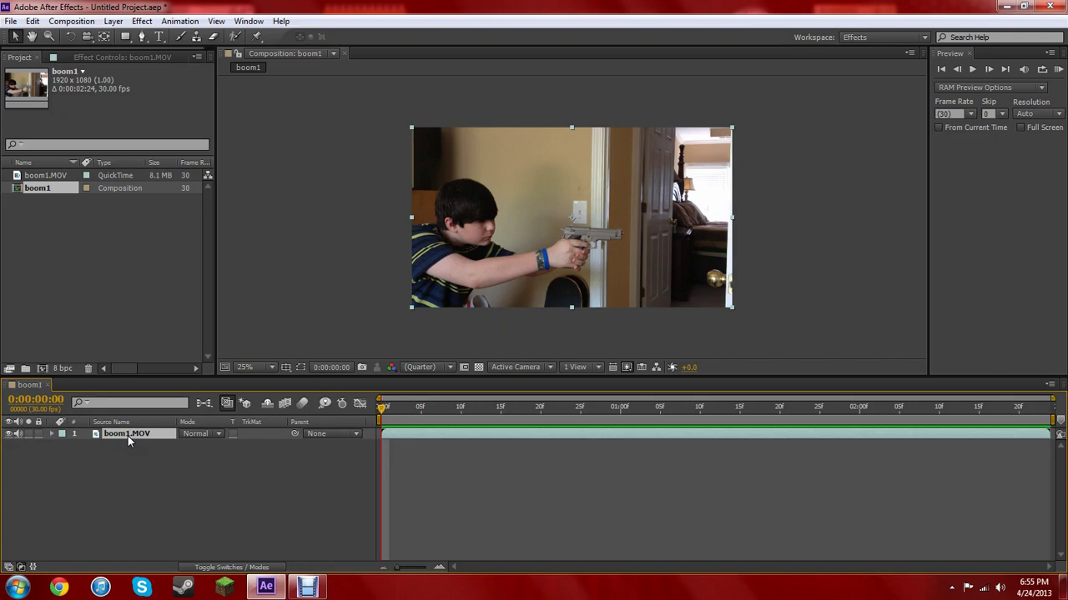
pyautogui.hotkey('ctrl', 'd')
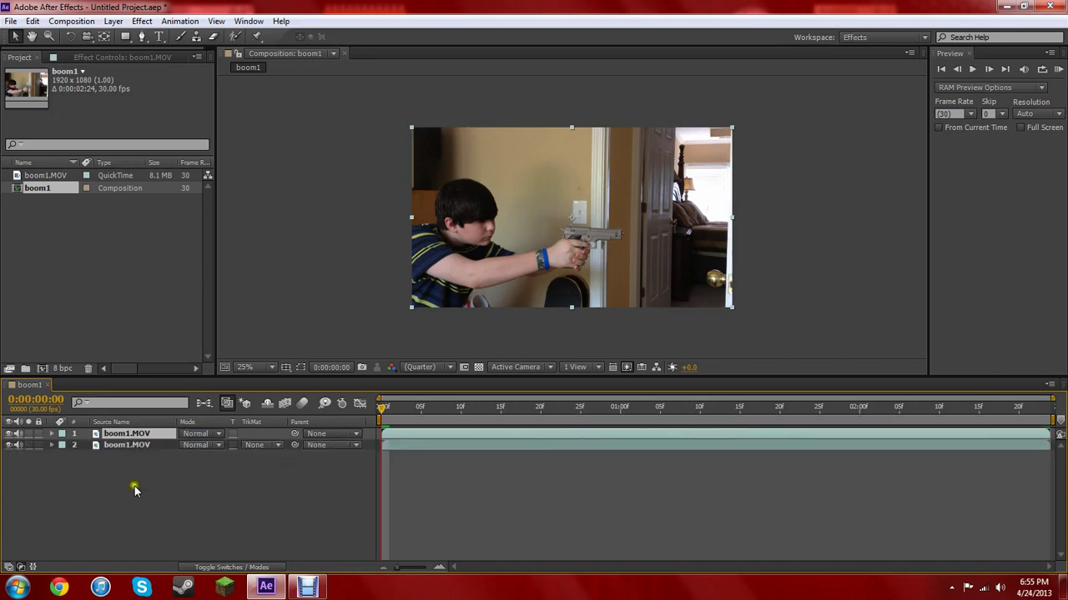
# Rename the upper boom1.MOV layer to slide.
pyautogui.rightClick(124, 437)
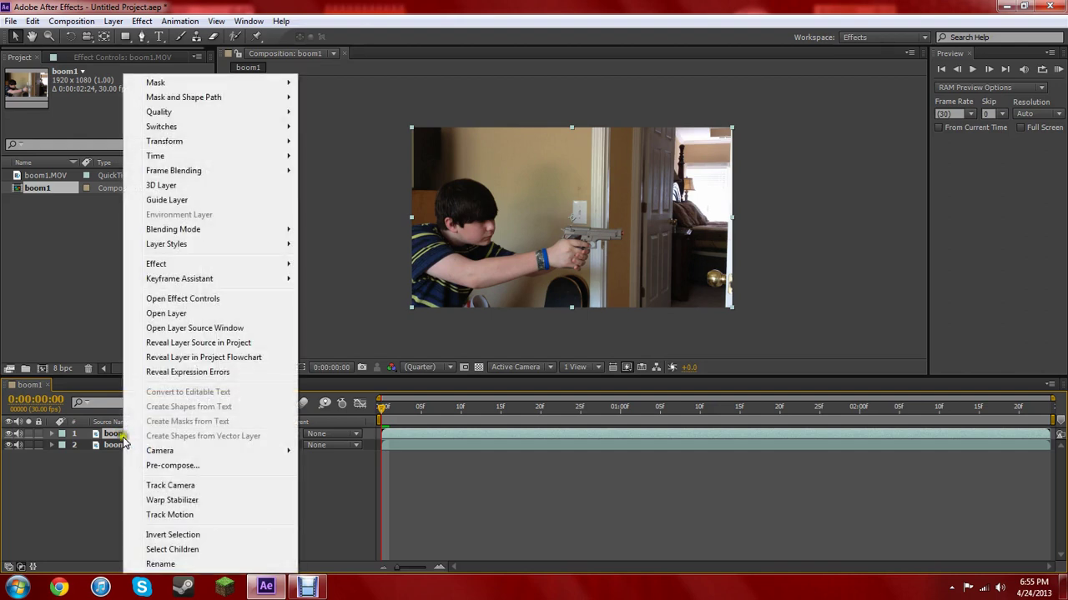
pyautogui.click(163, 564)
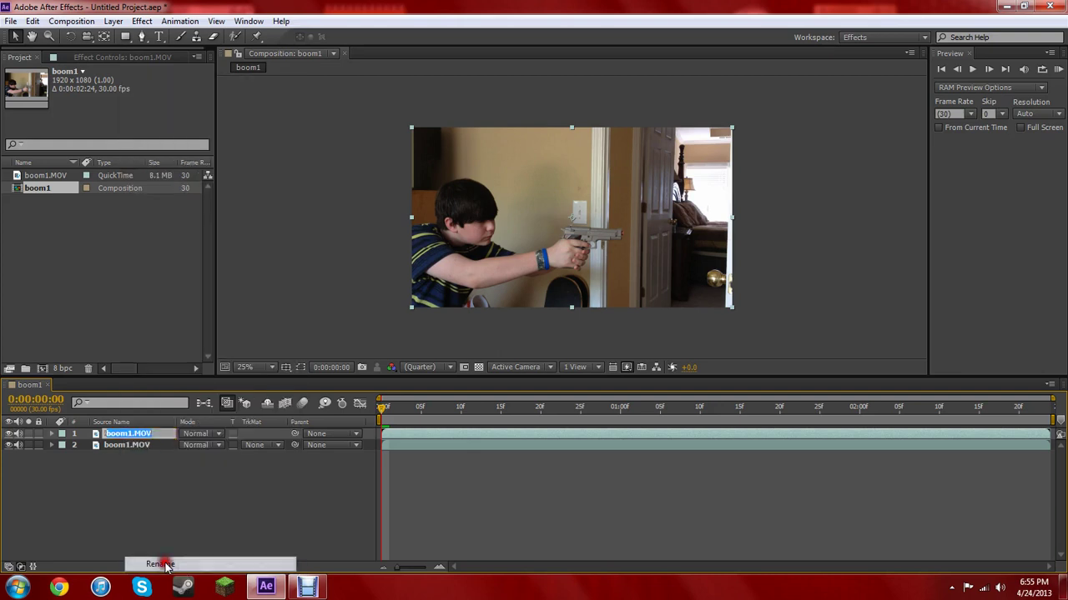
pyautogui.press('BackSpace')
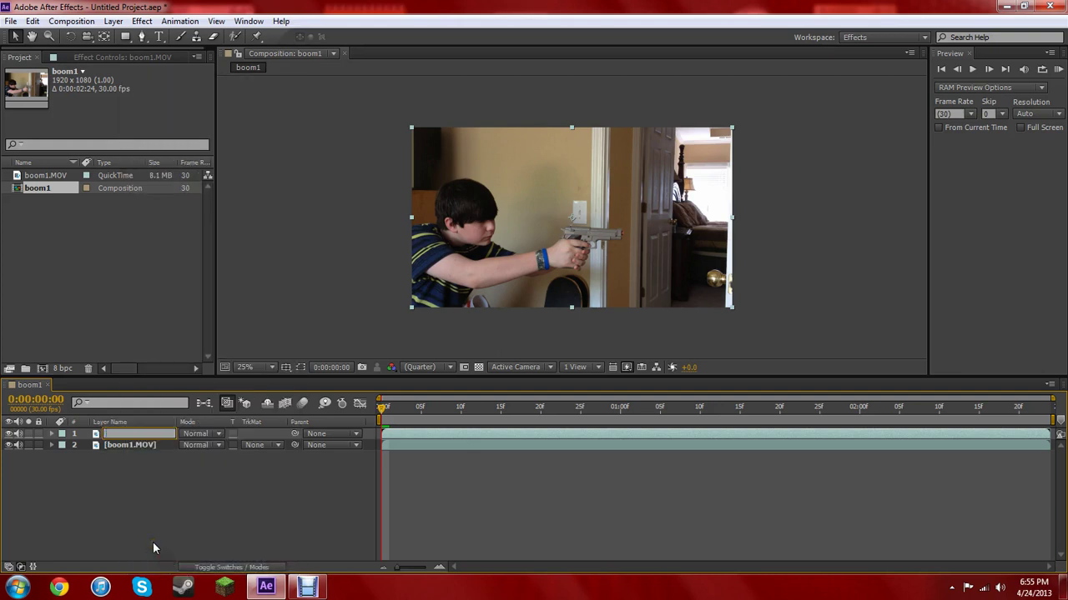
pyautogui.write('slide')
pyautogui.press('Return')
# Rename the lower boom1.MOV layer to backlayer.
pyautogui.click(121, 443)
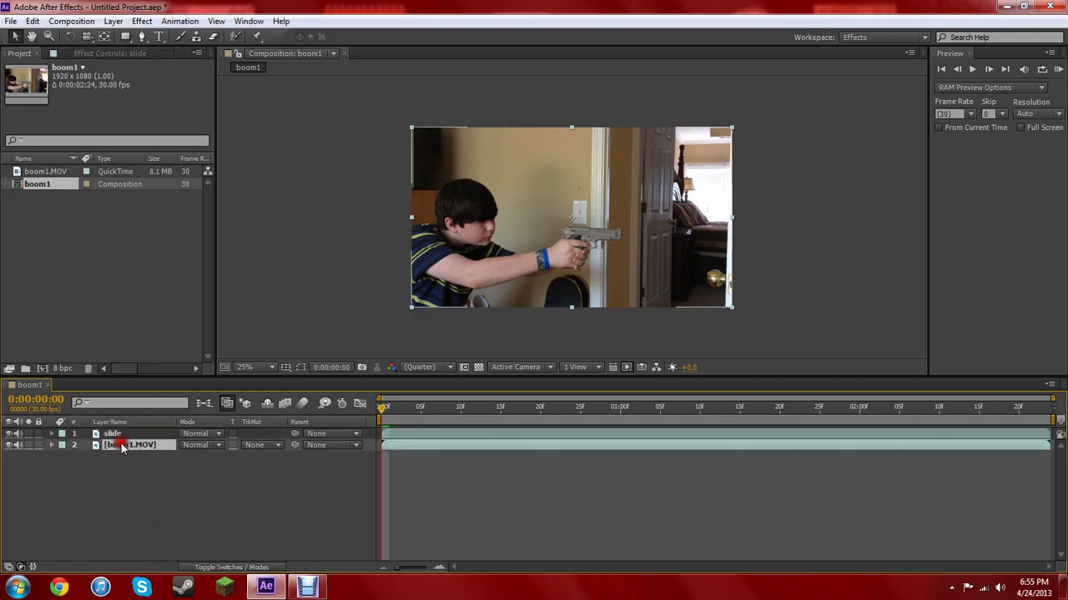
pyautogui.rightClick(121, 443)
pyautogui.click(158, 564)
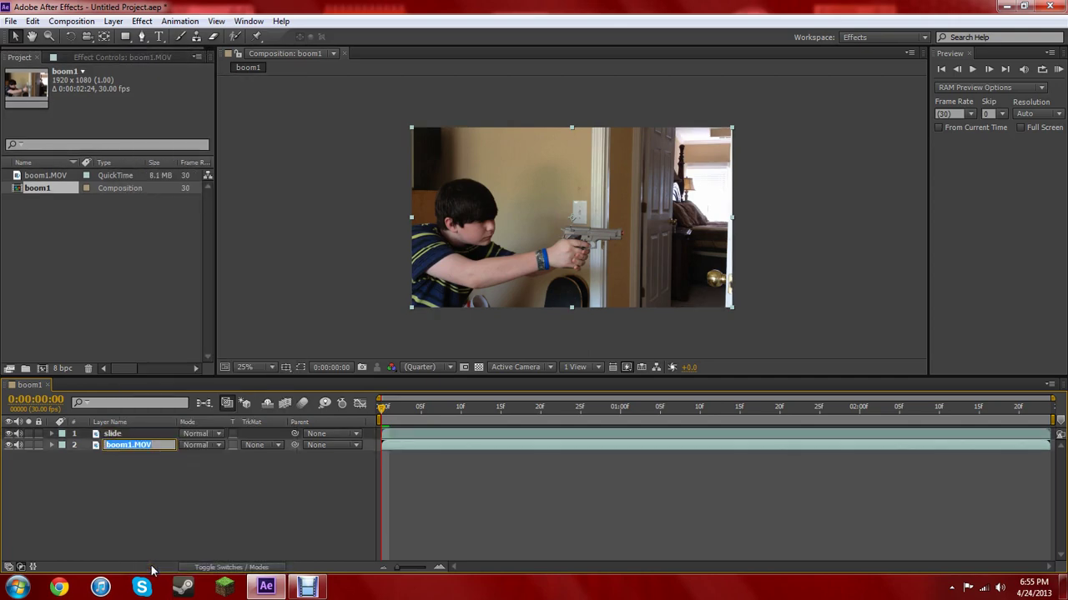
pyautogui.press('BackSpace')
pyautogui.press('Return')
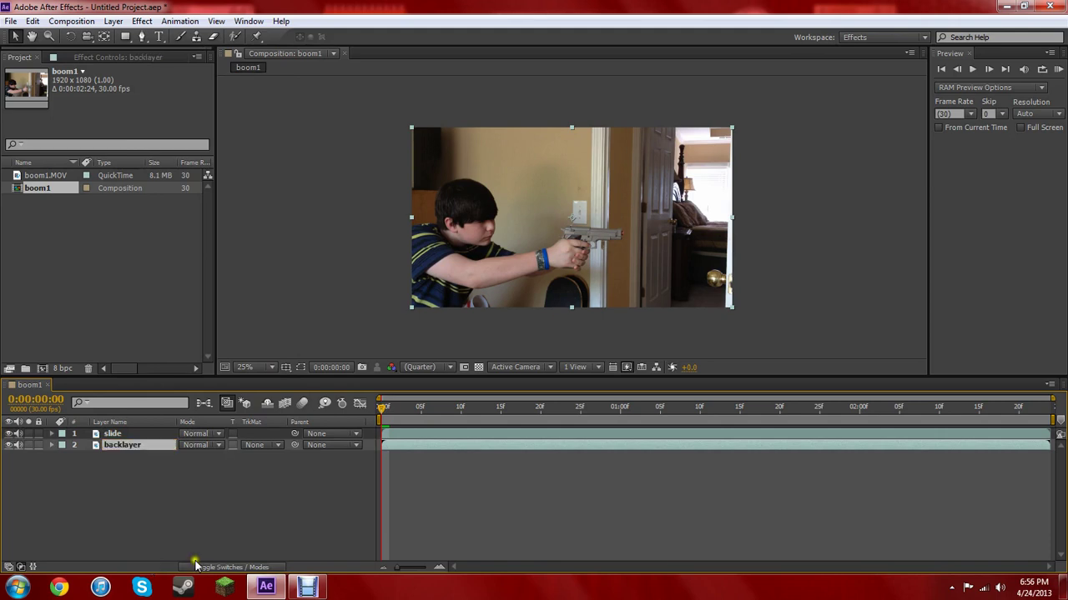
# Select the slide layer, preview the boom1 composition and stop the playback.
pyautogui.click(118, 435)
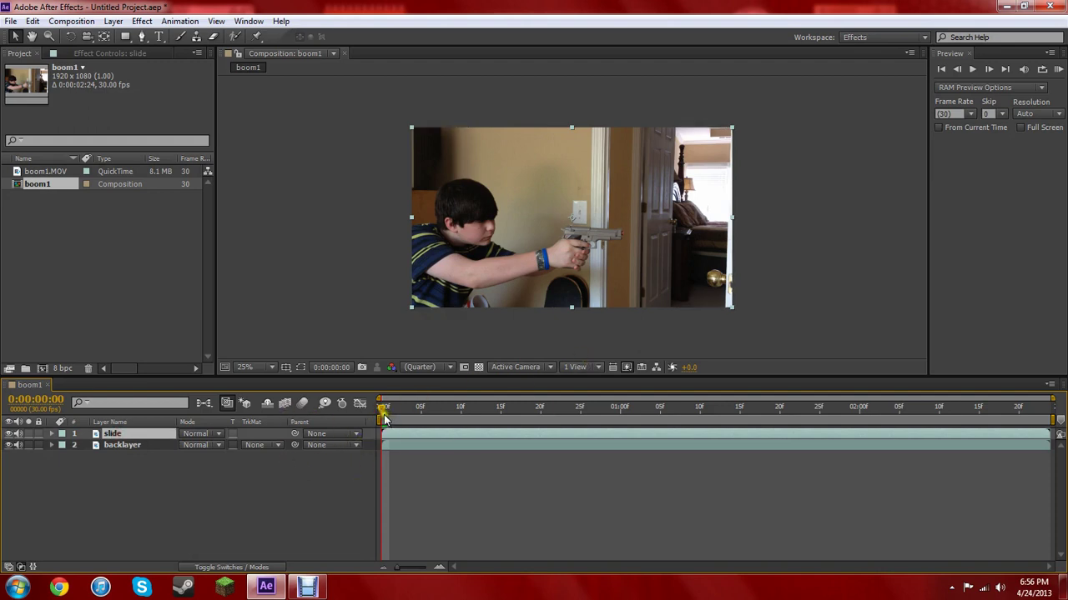
pyautogui.click(976, 69)
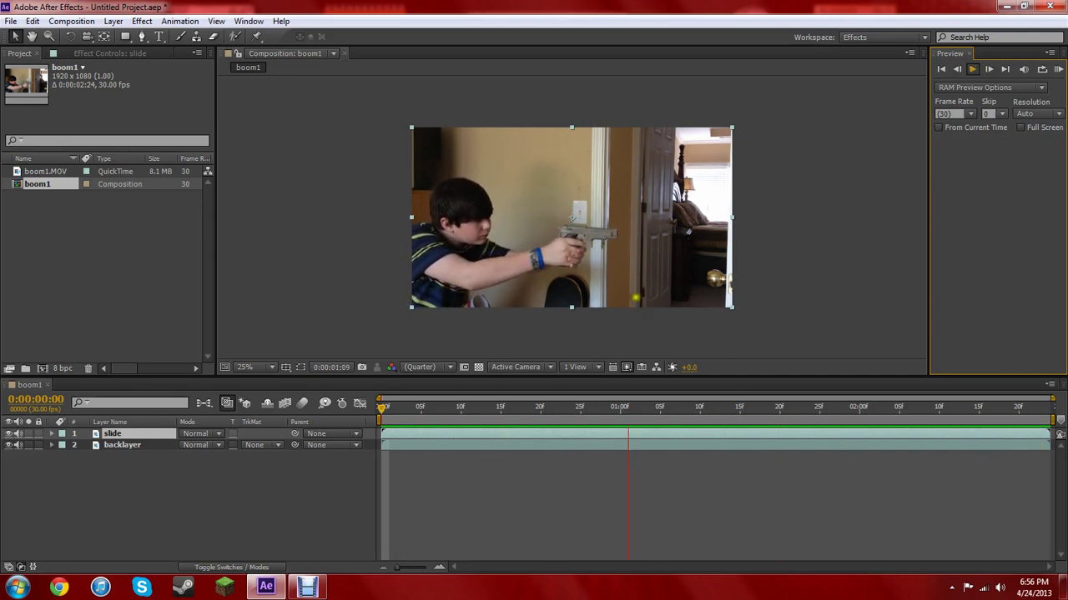
pyautogui.click(635, 296)
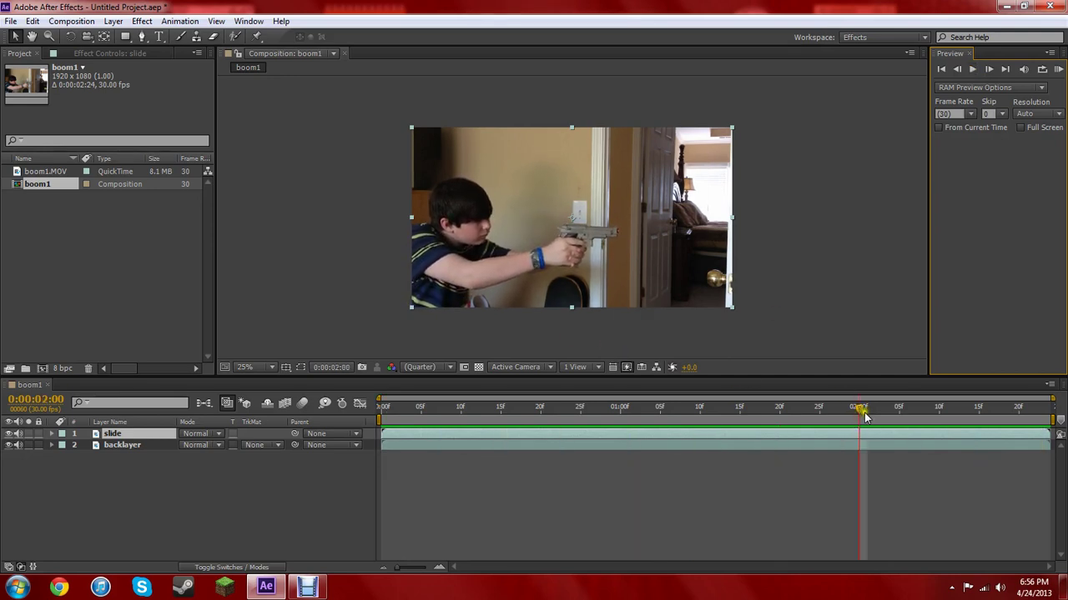
# Set the current time to 0:00:00:19, just before the gun recoils.
pyautogui.moveTo(864, 417); pyautogui.dragTo(446, 427)
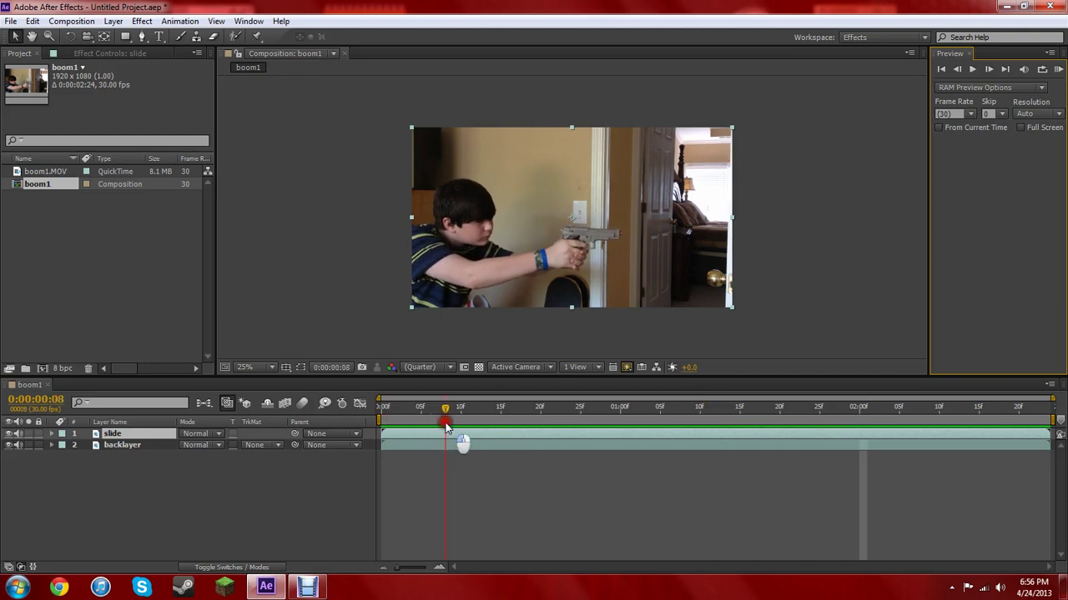
pyautogui.scroll(2, 574, 223)
pyautogui.scroll(-2, 578, 233)
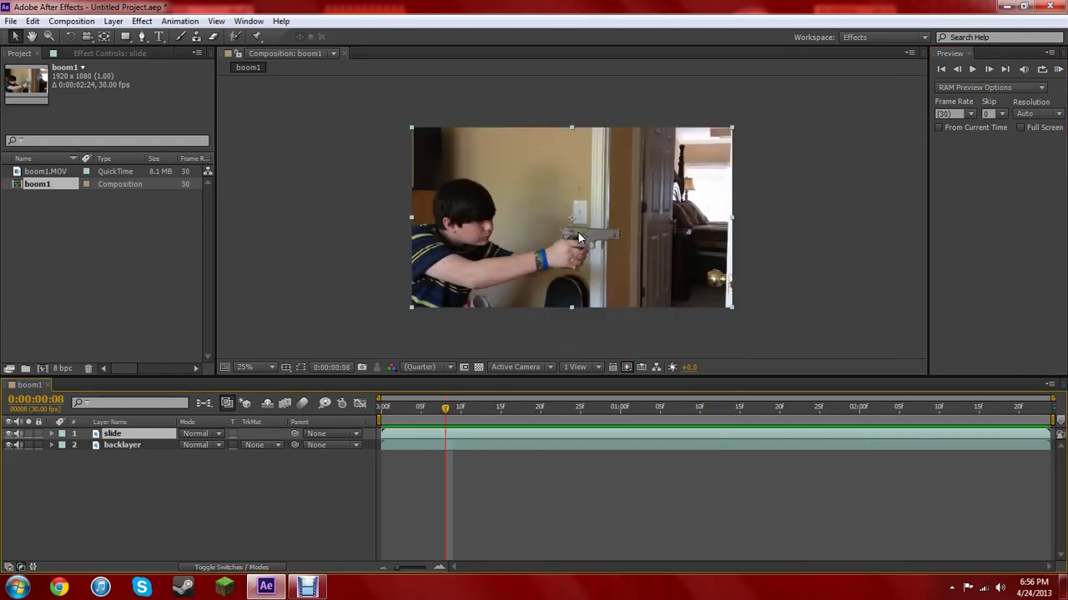
pyautogui.scroll(2, 578, 232)
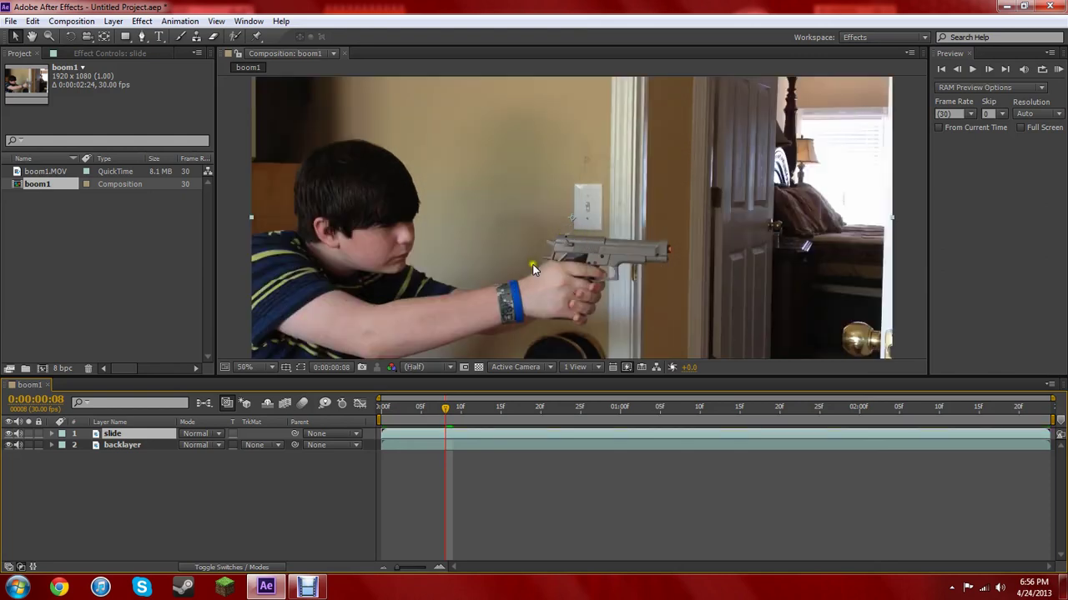
pyautogui.click(447, 410)
pyautogui.moveTo(447, 410); pyautogui.dragTo(467, 411)
pyautogui.moveTo(477, 409); pyautogui.dragTo(534, 409)
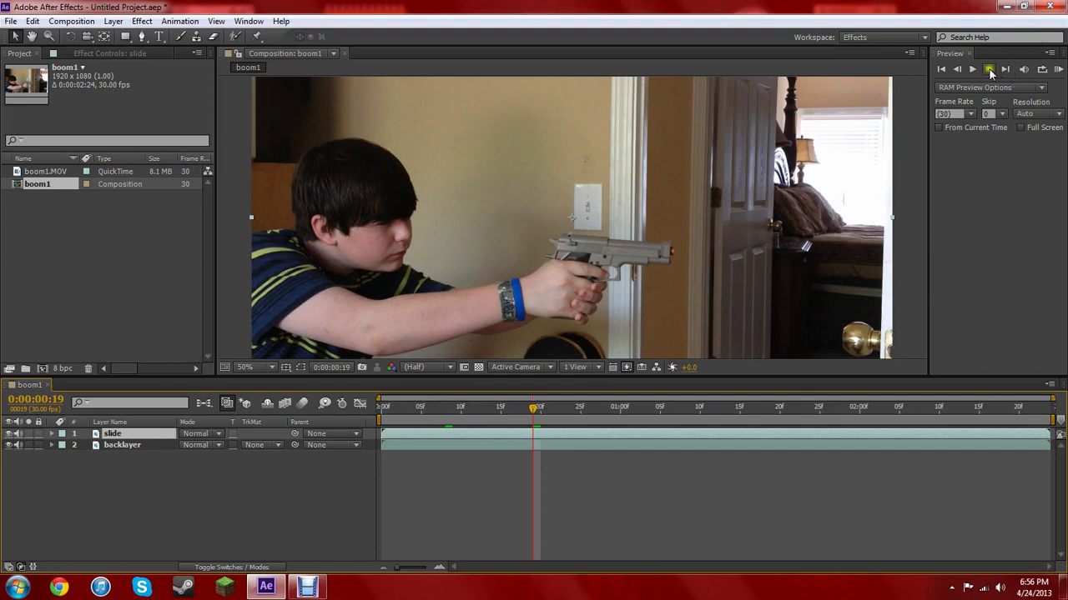
# Examine the recoil frame by frame between 0:00:00:19 and 0:00:00:22, returning to 0:00:00:19.
pyautogui.click(989, 72)
pyautogui.click(989, 72)
pyautogui.click(989, 72)
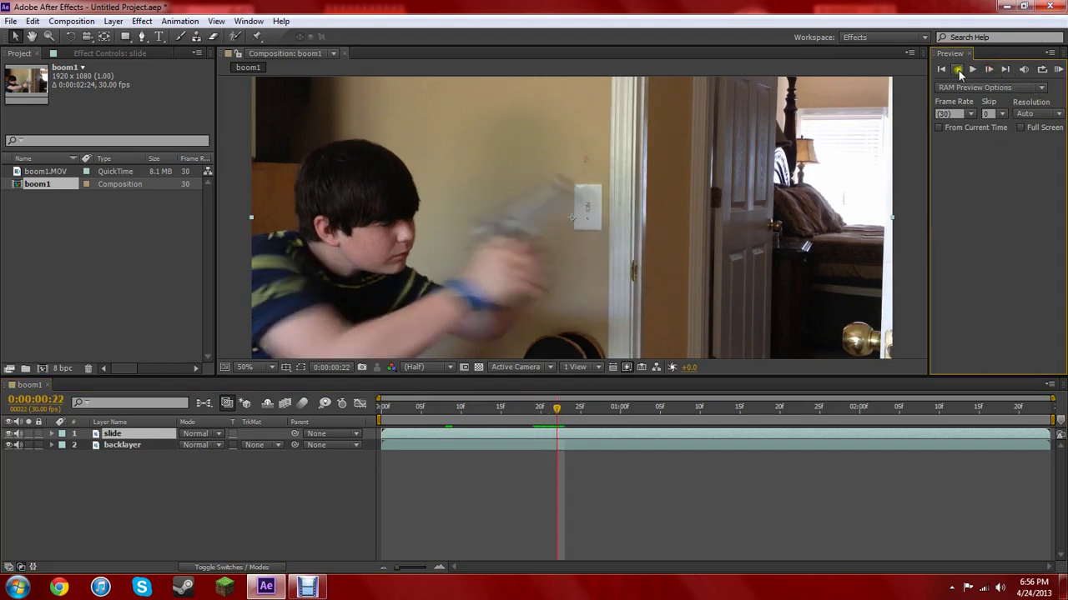
pyautogui.click(959, 72)
pyautogui.click(958, 70)
pyautogui.click(958, 70)
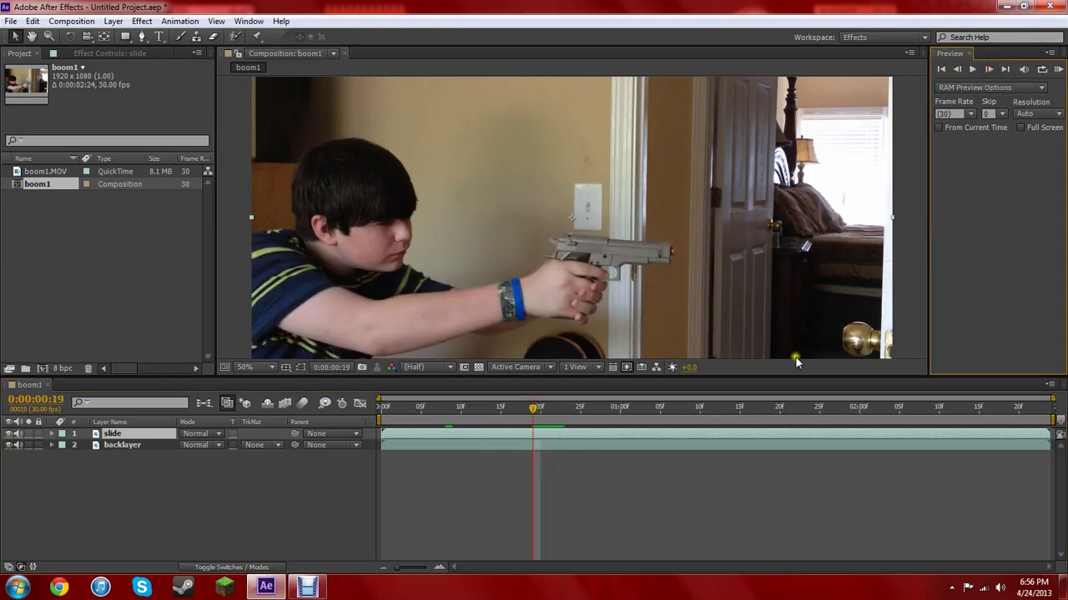
pyautogui.click(989, 70)
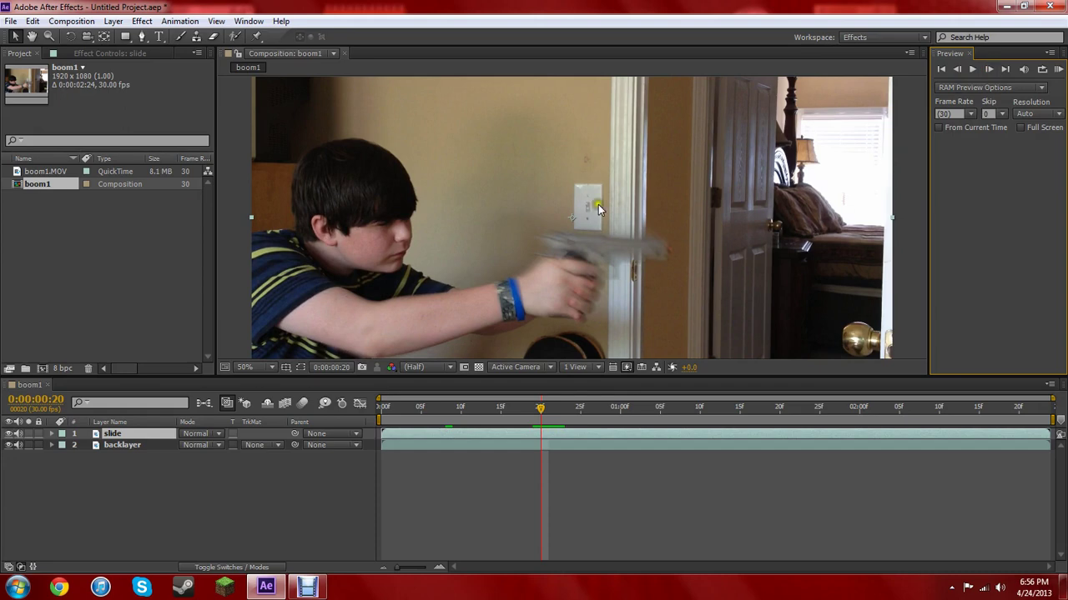
pyautogui.click(990, 70)
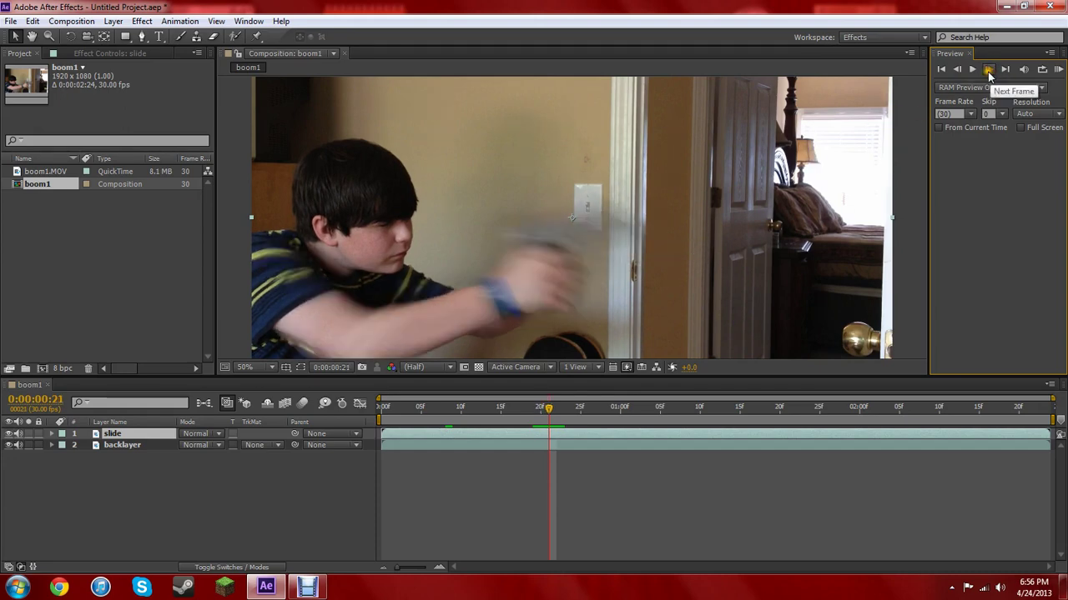
pyautogui.click(957, 70)
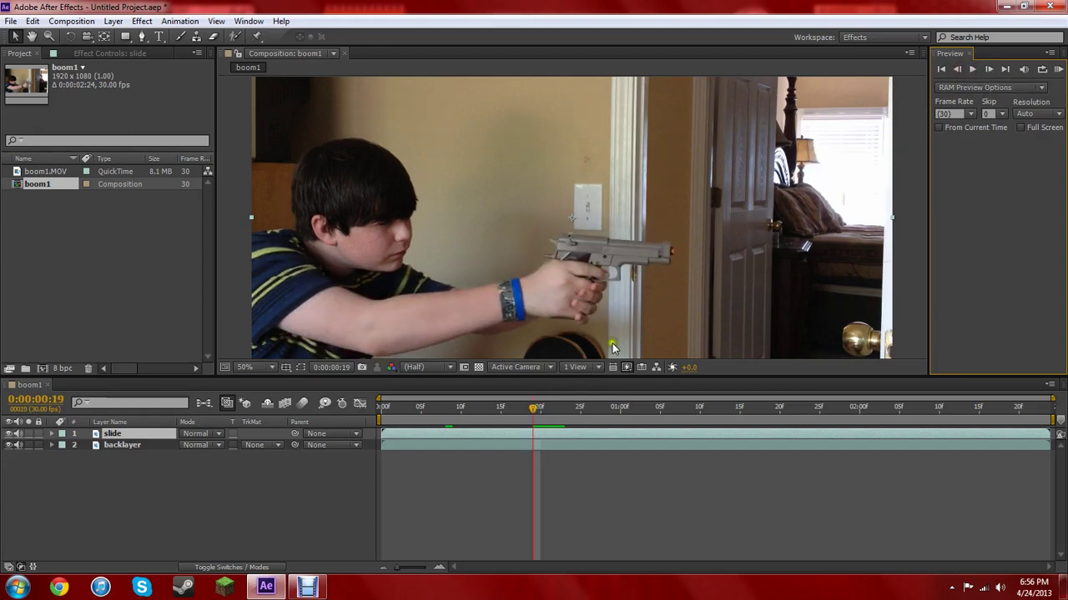
# Start a Pen tool mask on the slide layer with a straight edge along the bottom of the gun's slide, from rear to muzzle.
pyautogui.scroll(2, 625, 291)
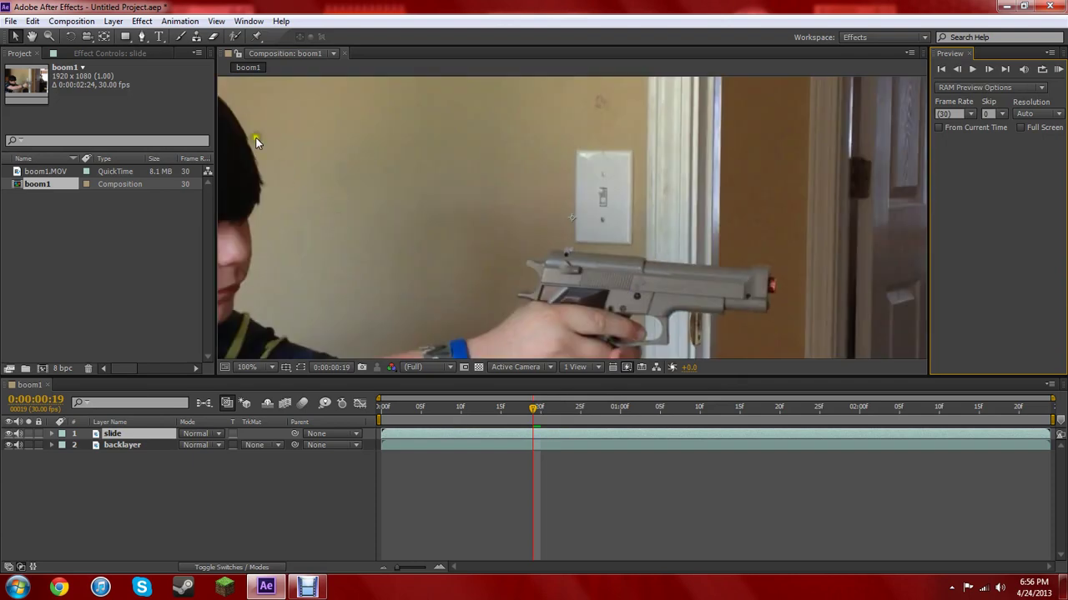
pyautogui.click(31, 35)
pyautogui.moveTo(573, 216); pyautogui.dragTo(562, 165)
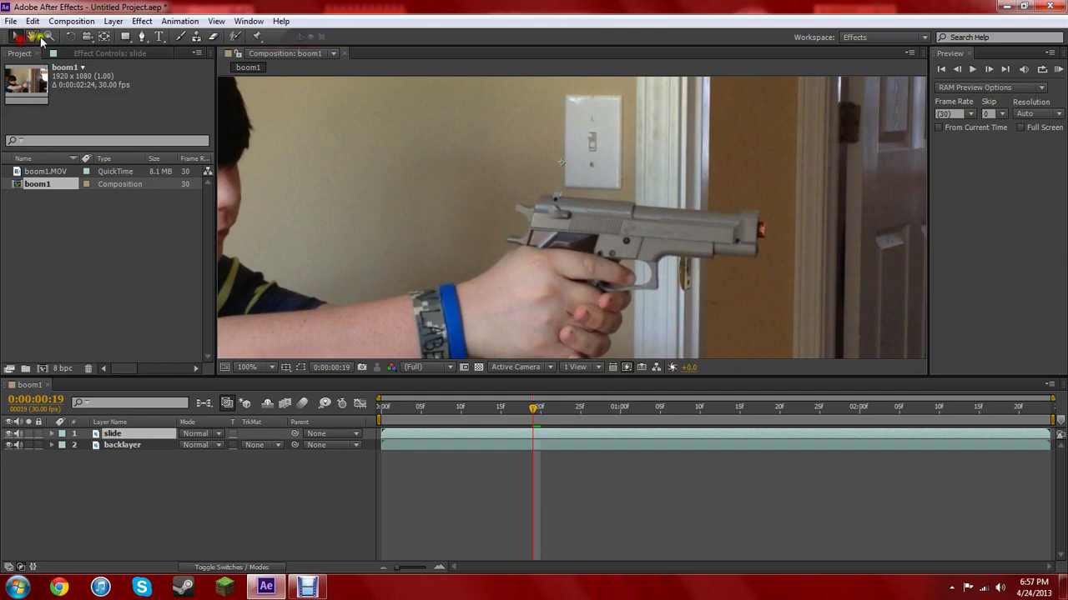
pyautogui.doubleClick(32, 37)
pyautogui.moveTo(558, 208); pyautogui.dragTo(532, 248)
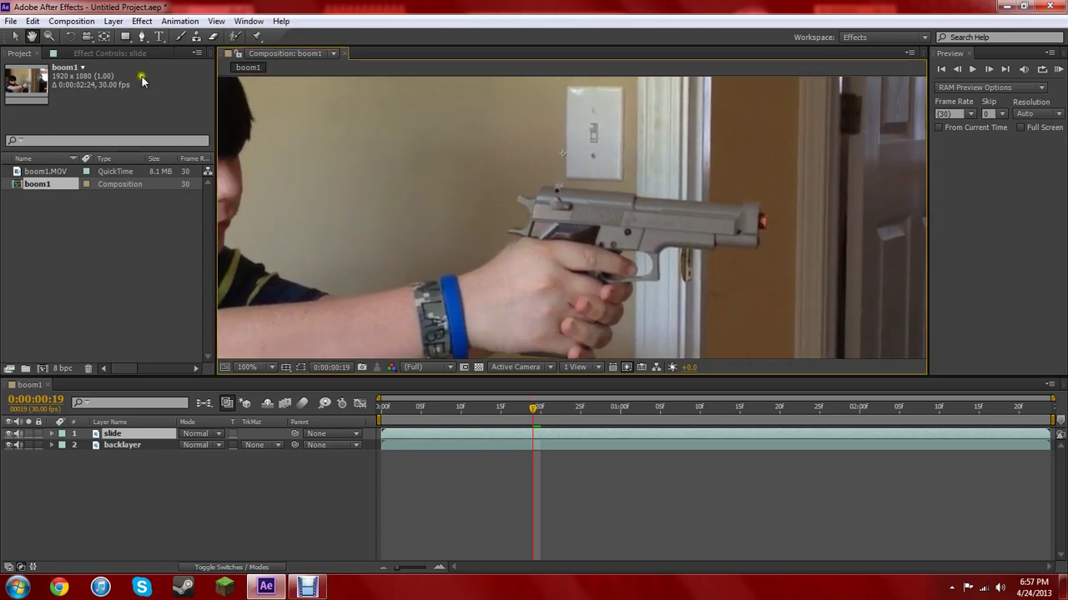
pyautogui.click(15, 36)
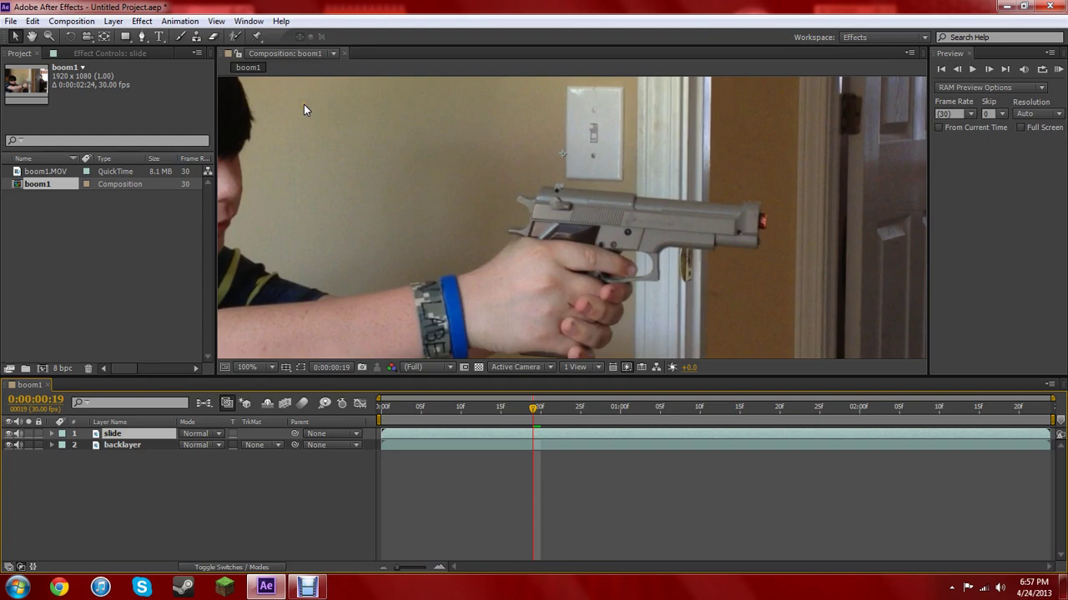
pyautogui.click(144, 41)
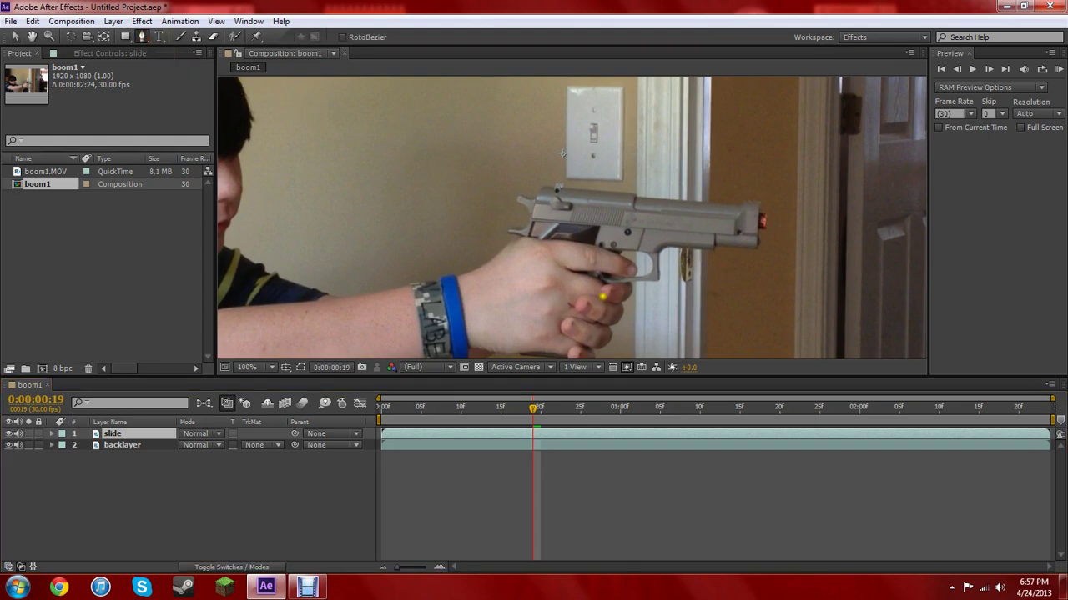
pyautogui.click(570, 213)
pyautogui.press('.')
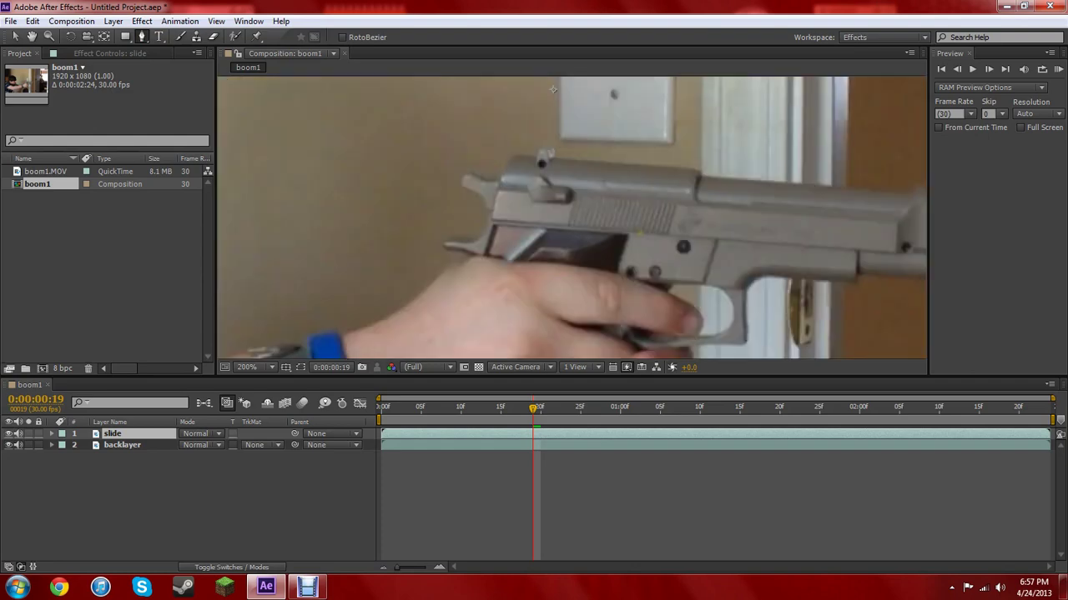
pyautogui.press(',')
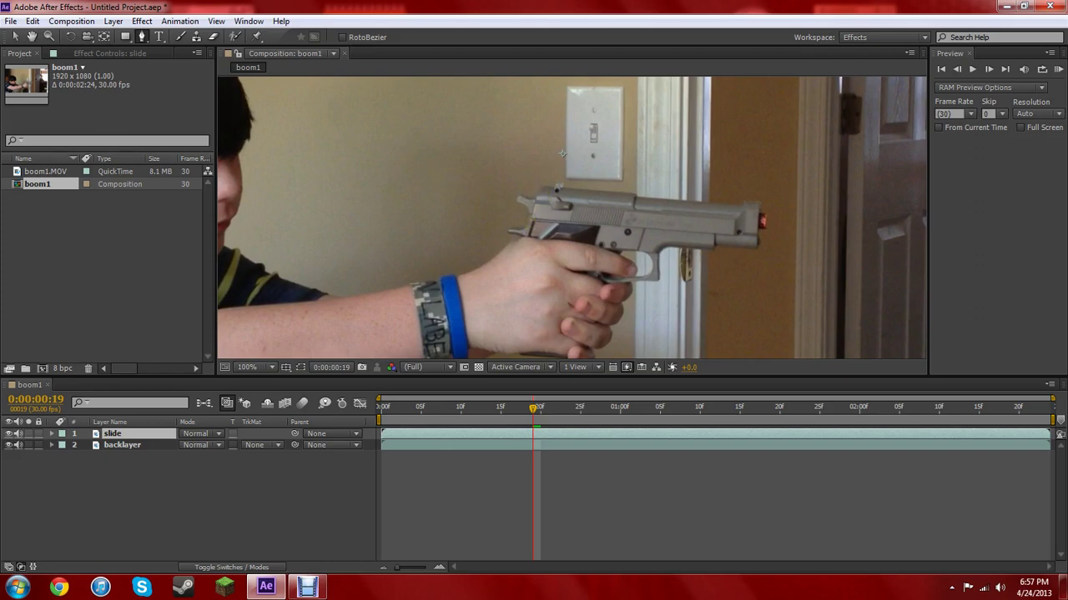
pyautogui.click(531, 220)
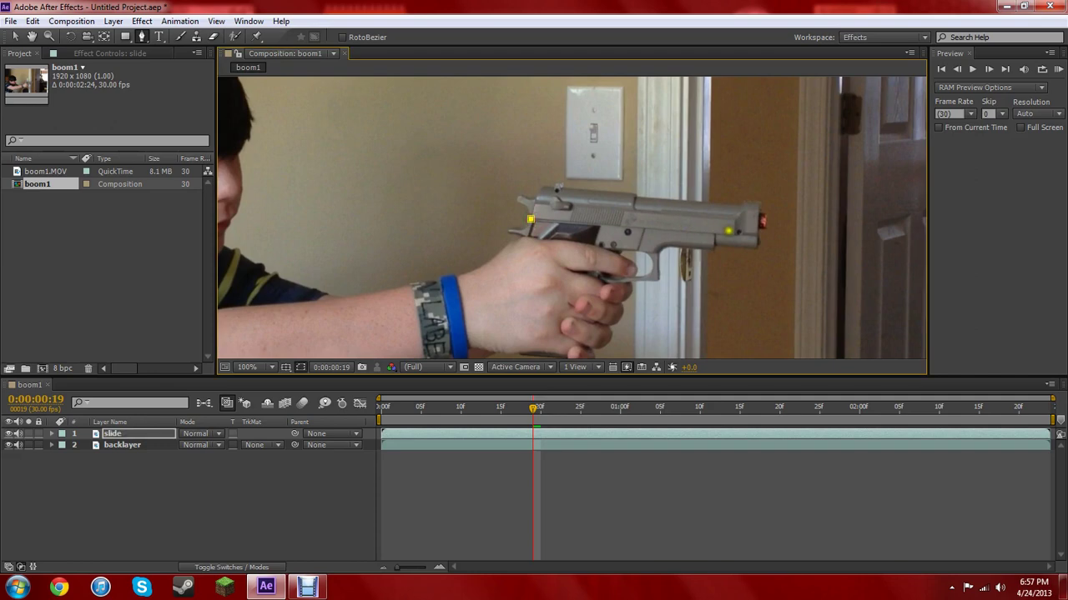
pyautogui.click(757, 237)
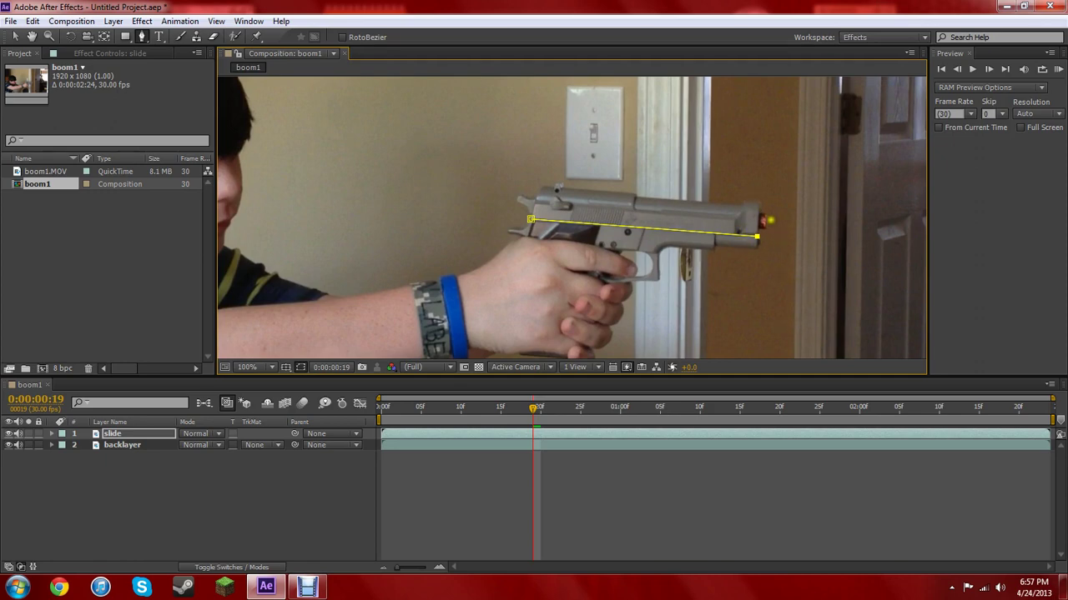
# Continue the mask up the muzzle end, over the front sight and back along the top edge to the slide's middle.
pyautogui.moveTo(757, 236)
pyautogui.mouseDown()
pyautogui.moveTo(758, 256)
pyautogui.moveTo(748, 240)
pyautogui.moveTo(763, 239)
pyautogui.moveTo(755, 155)
pyautogui.moveTo(802, 163)
pyautogui.moveTo(753, 150)
pyautogui.moveTo(757, 248)
pyautogui.moveTo(784, 179)
pyautogui.moveTo(755, 175)
pyautogui.moveTo(775, 162)
pyautogui.moveTo(759, 170)
pyautogui.mouseUp()
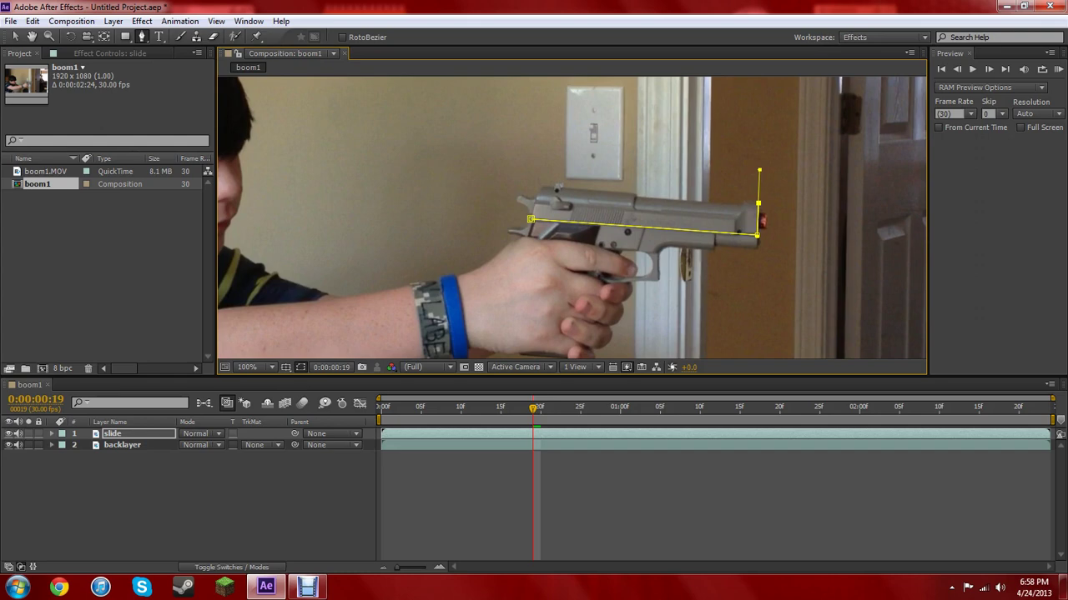
pyautogui.keyDown('alt'); pyautogui.click(756, 235); pyautogui.keyUp('alt')
pyautogui.click(758, 203)
pyautogui.click(744, 201)
pyautogui.click(723, 204)
pyautogui.click(634, 195)
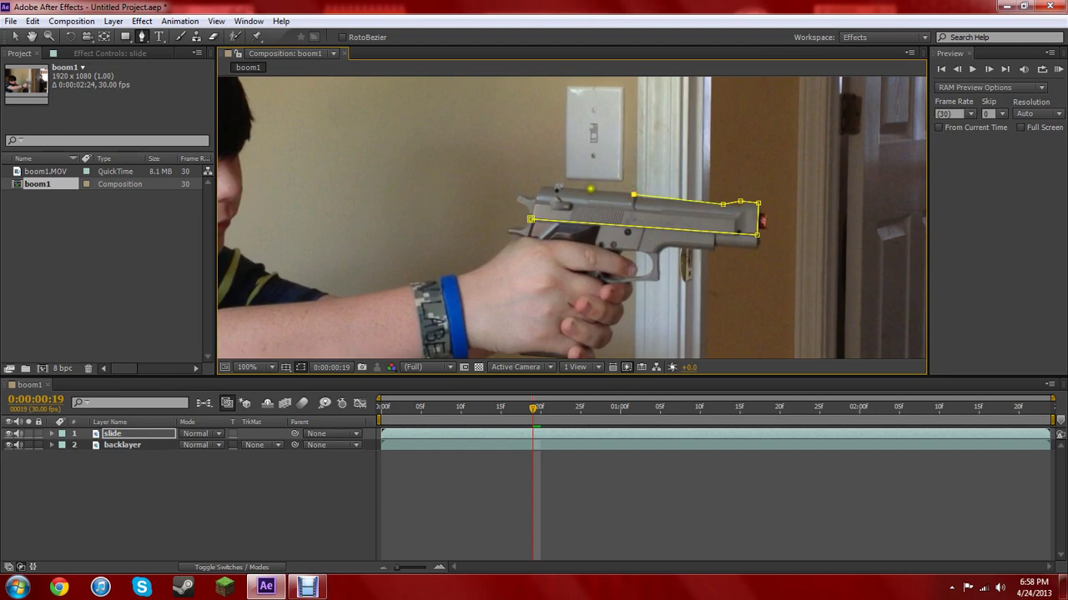
# Trace the mask around the rear sight and down the slide's back, closing it at the first point with a slight curve.
pyautogui.click(563, 190)
pyautogui.click(559, 182)
pyautogui.click(550, 183)
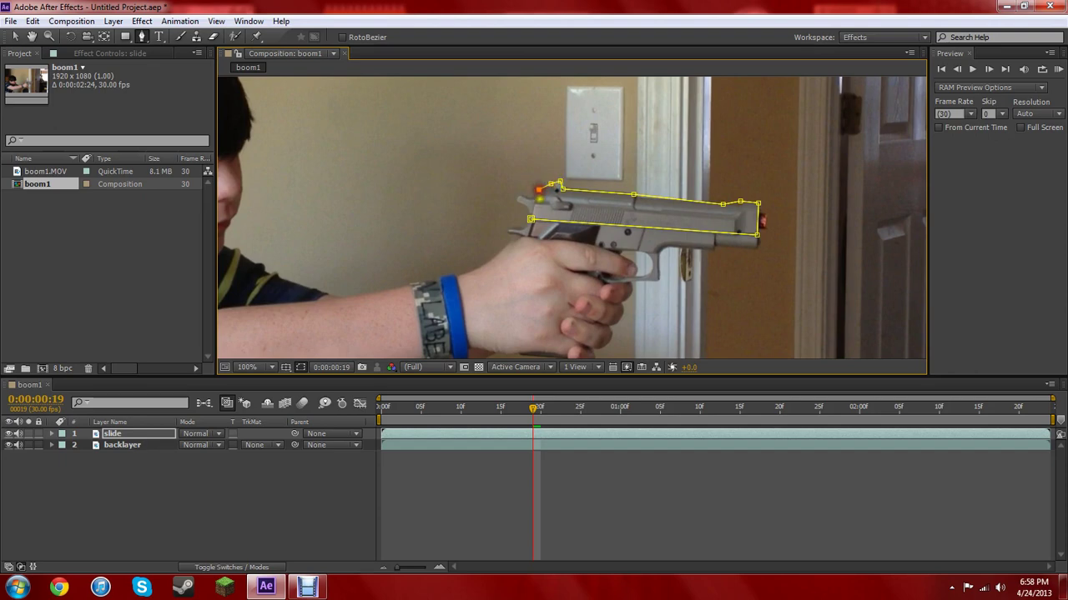
pyautogui.click(539, 190)
pyautogui.click(531, 218)
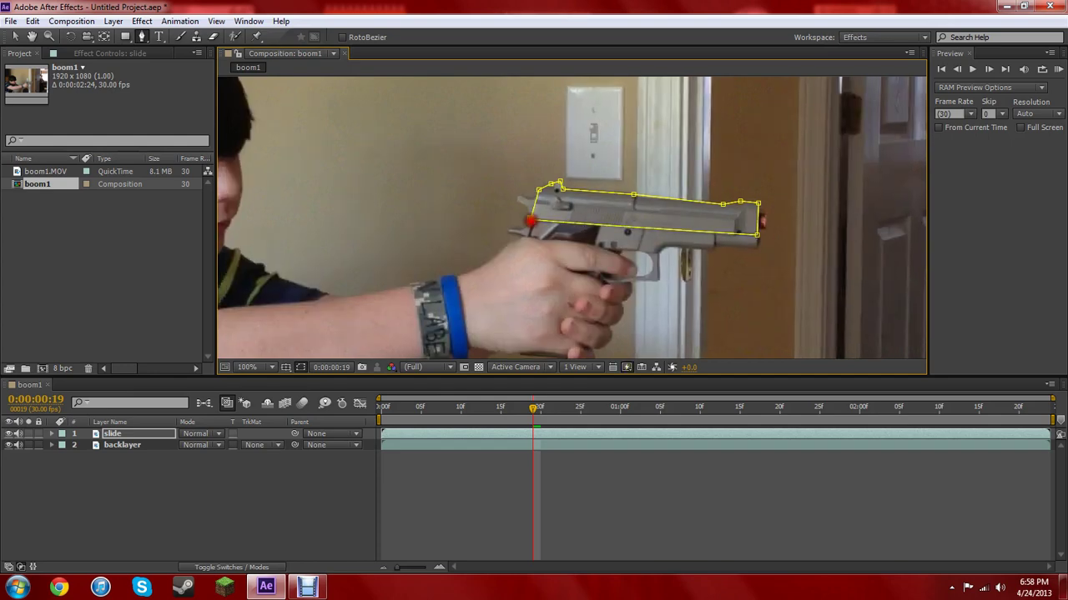
pyautogui.moveTo(531, 219); pyautogui.dragTo(538, 221)
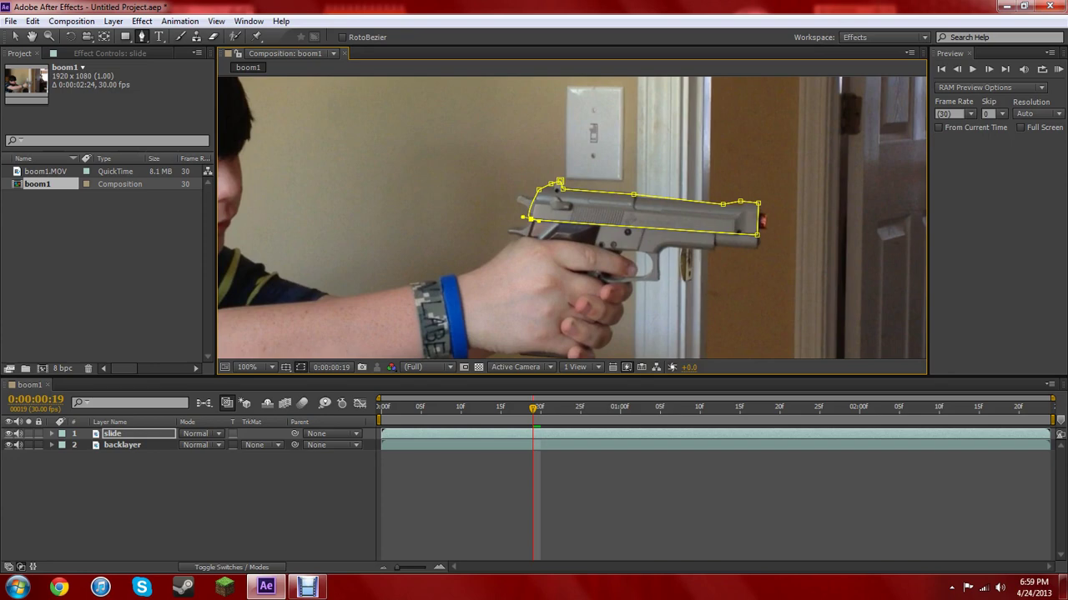
# Hide the mask outline and move the masked slide layer backward along the gun, away from the muzzle.
pyautogui.press('v')
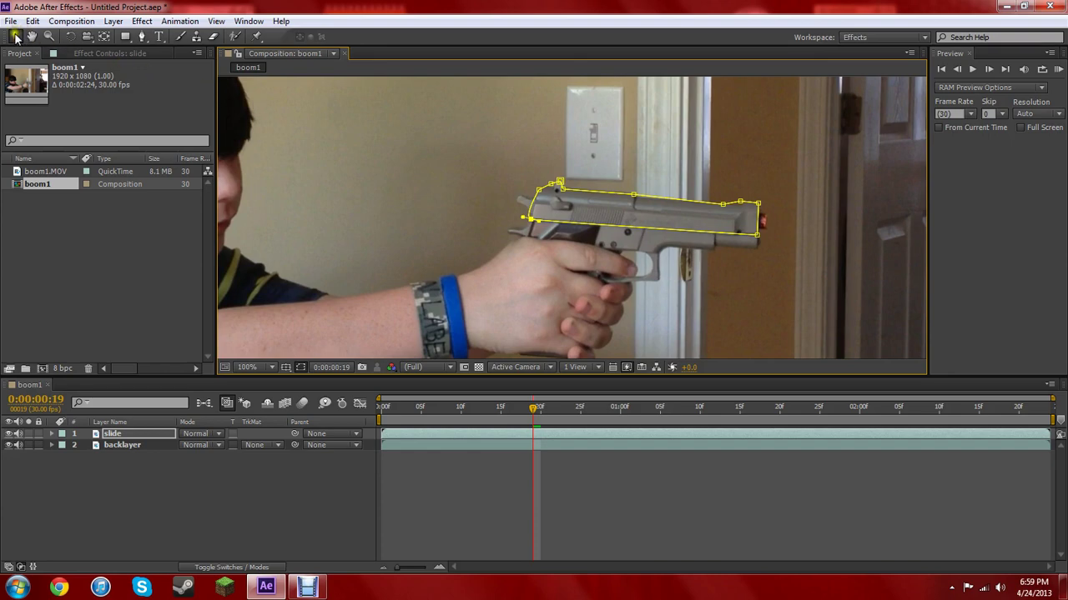
pyautogui.click(302, 372)
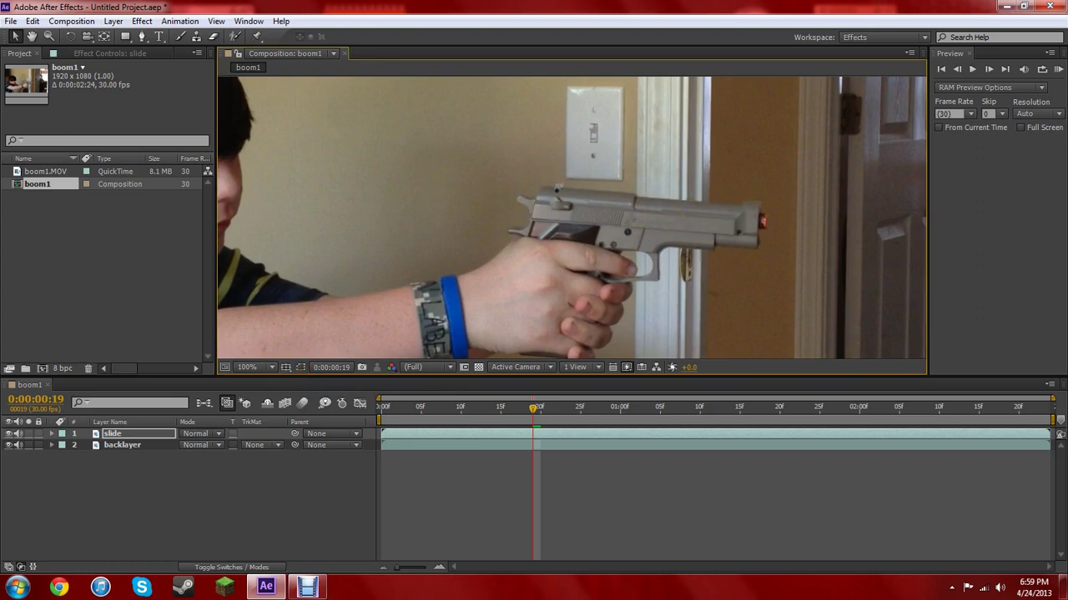
pyautogui.moveTo(679, 217); pyautogui.dragTo(606, 201)
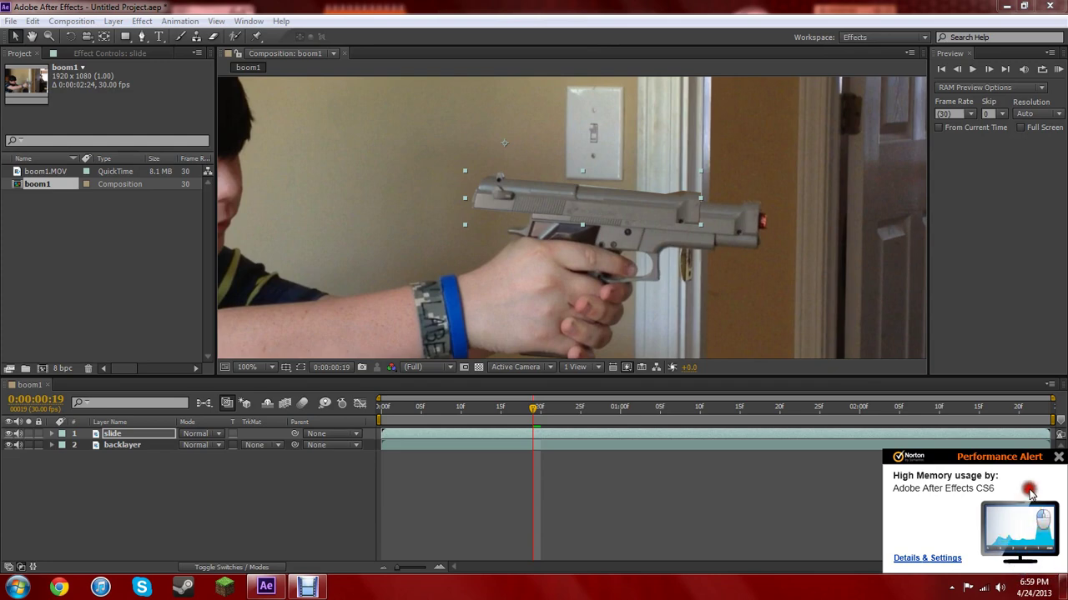
# Dismiss the memory usage alert and trim both ends of the slide layer to only the frame at 0:00:00:19.
pyautogui.click(1058, 457)
pyautogui.click(599, 222)
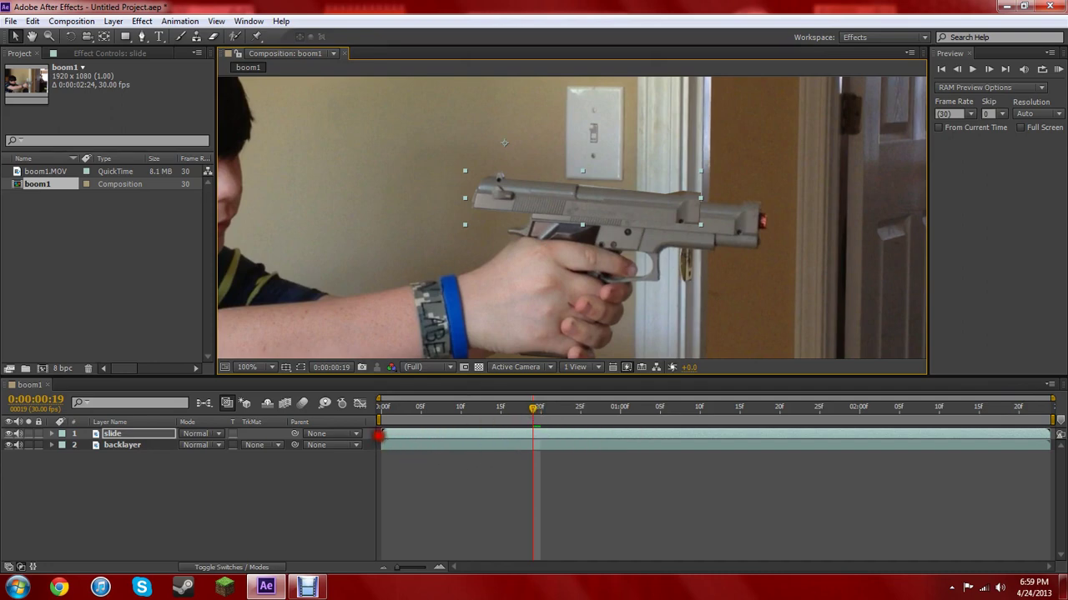
pyautogui.moveTo(571, 437); pyautogui.dragTo(379, 432)
pyautogui.press('Return')
pyautogui.moveTo(396, 431); pyautogui.dragTo(531, 434)
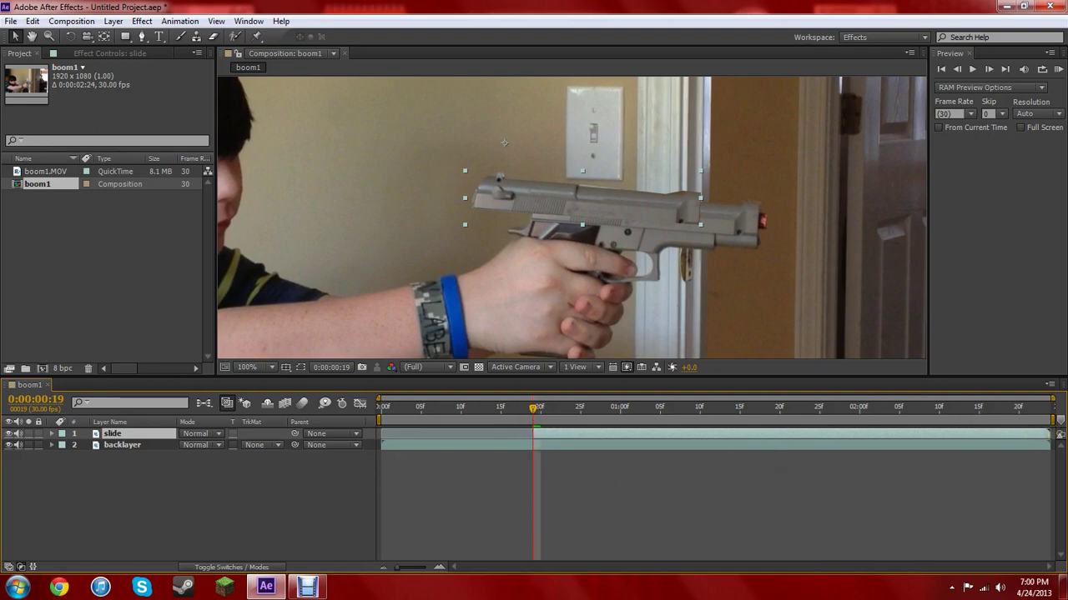
pyautogui.moveTo(1048, 436); pyautogui.dragTo(489, 437)
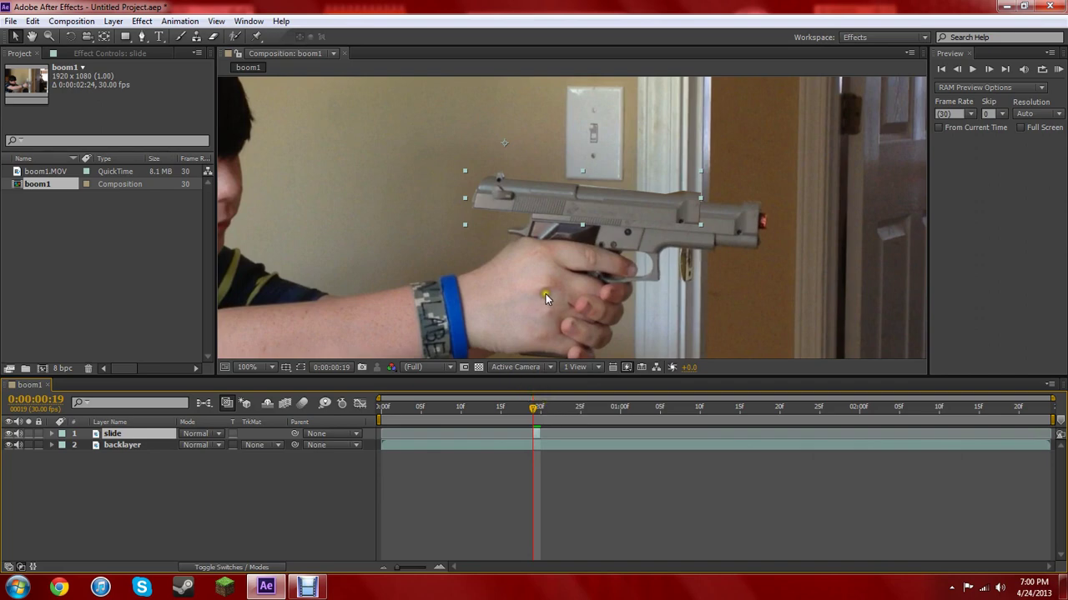
# Try the slide layer over two frames, check it at 0:00:00:20, and trim it back to the 0:00:00:19 frame.
pyautogui.press(',')
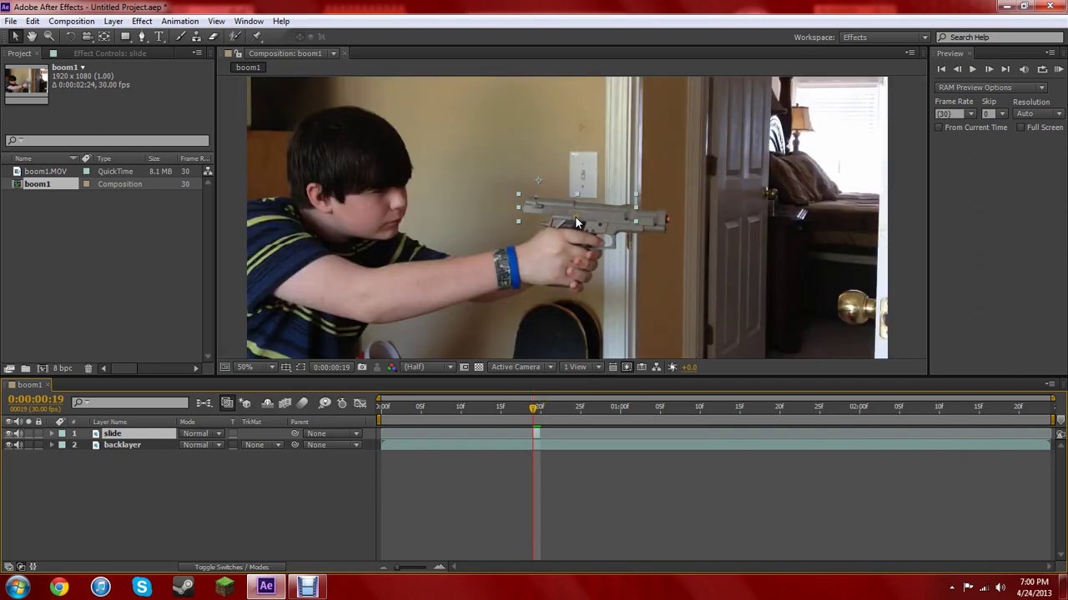
pyautogui.click(573, 219)
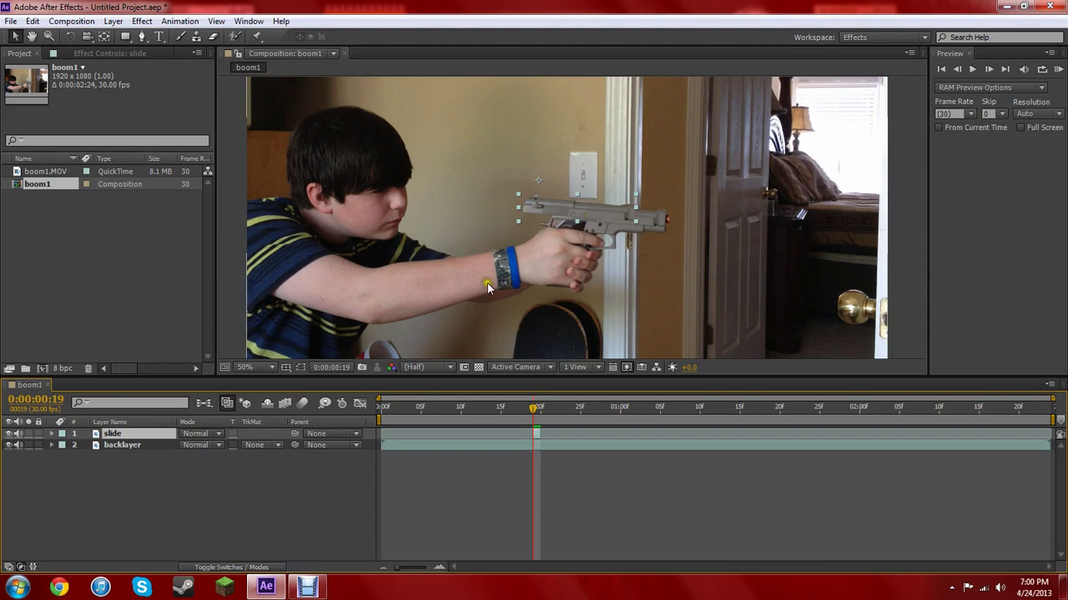
pyautogui.click(603, 420)
pyautogui.moveTo(534, 411); pyautogui.dragTo(535, 433)
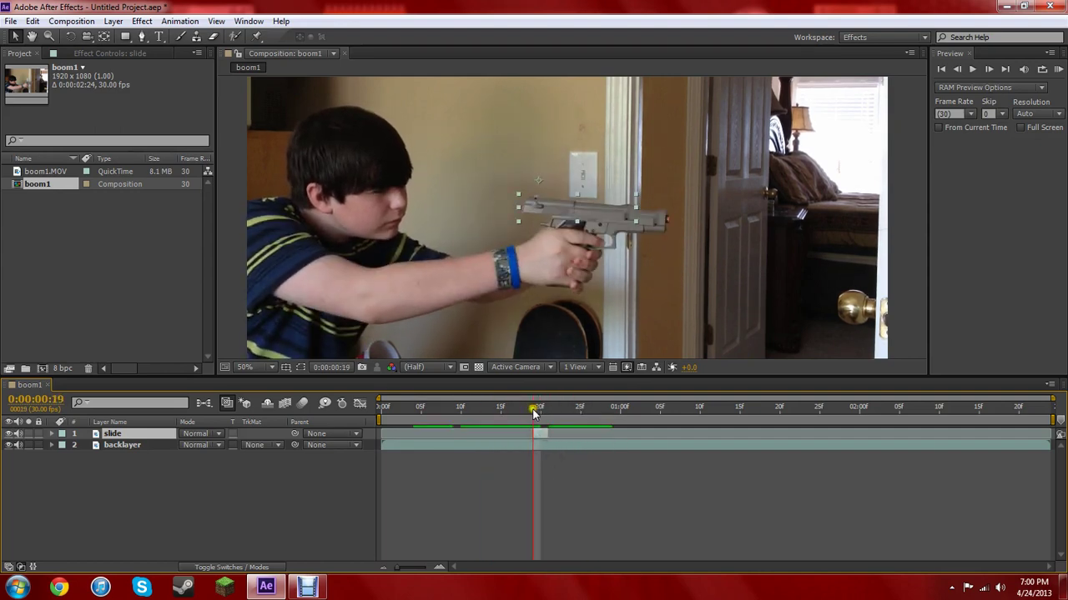
pyautogui.moveTo(537, 409)
pyautogui.mouseDown()
pyautogui.moveTo(455, 409)
pyautogui.moveTo(589, 411)
pyautogui.moveTo(543, 409)
pyautogui.mouseUp()
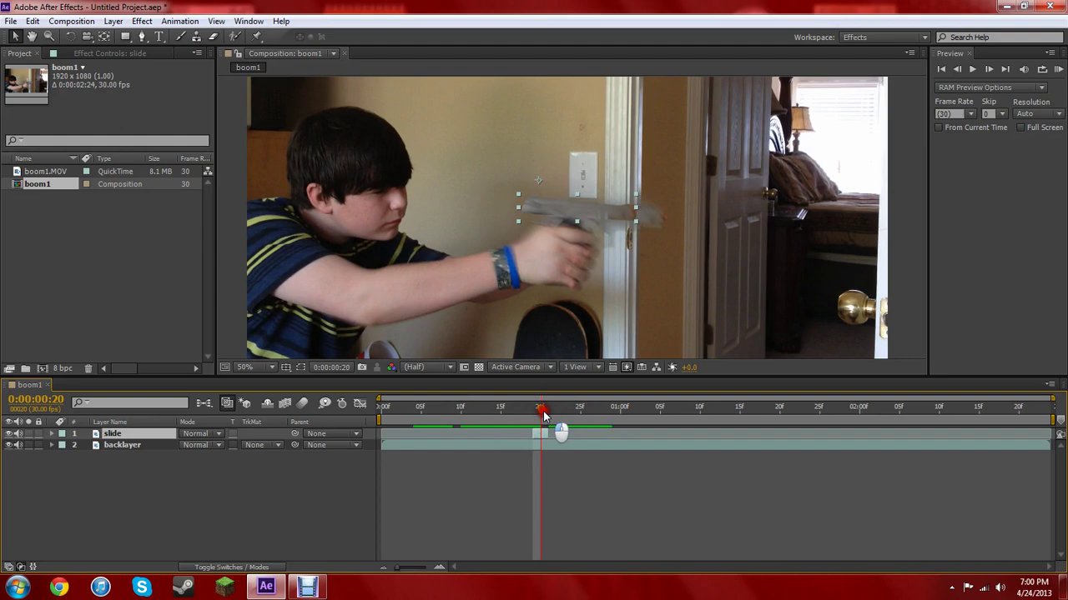
pyautogui.moveTo(548, 431); pyautogui.dragTo(529, 407)
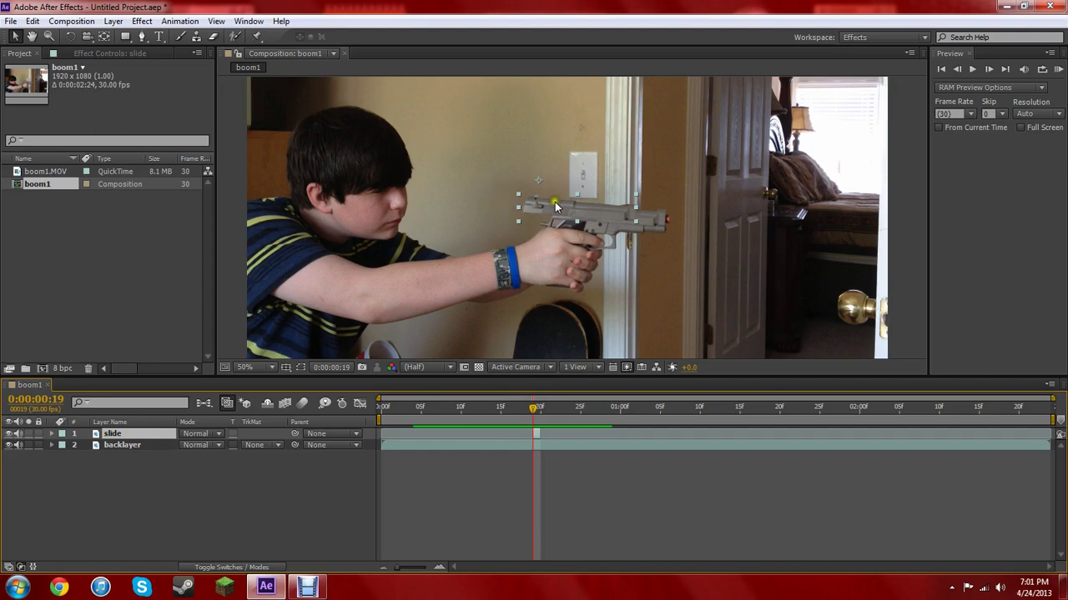
# Start a file import and browse to the Action Essentials 2 Disk 2 folder in the Videos library.
pyautogui.click(11, 21)
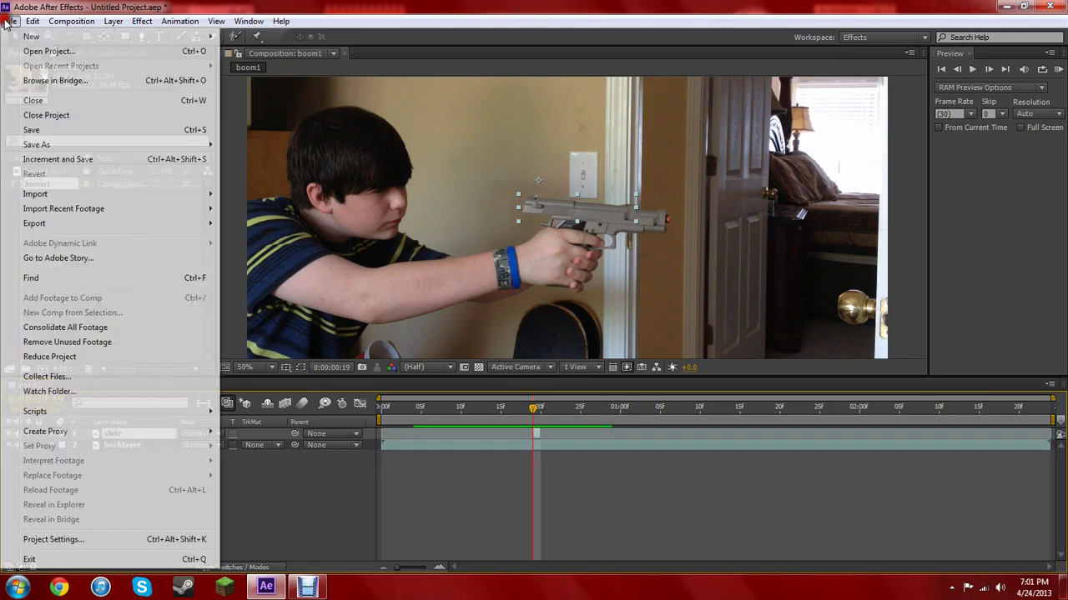
pyautogui.moveTo(71, 197)
pyautogui.click(238, 194)
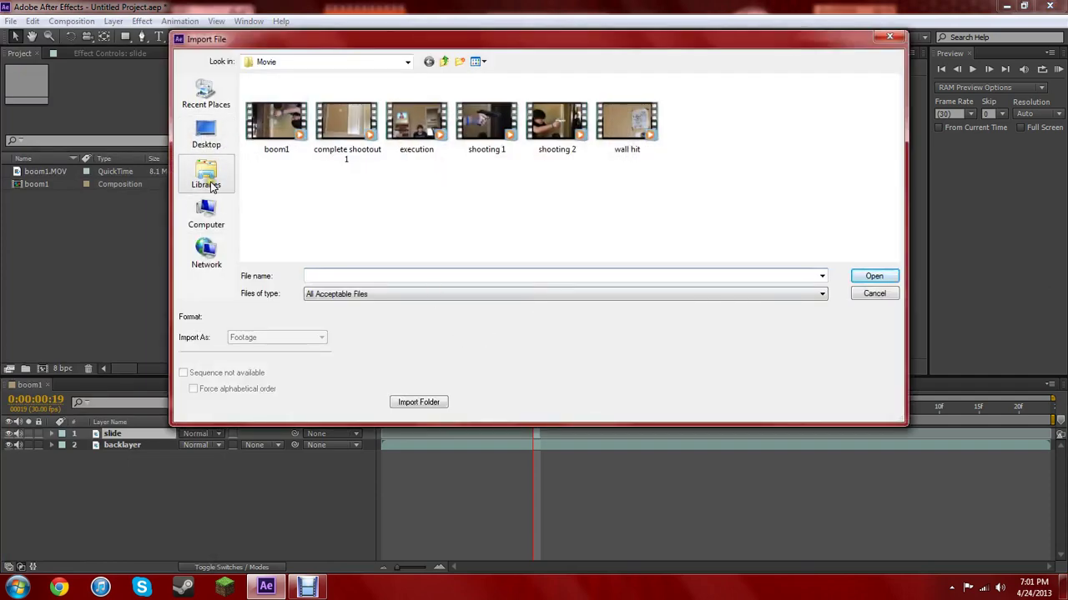
pyautogui.click(211, 187)
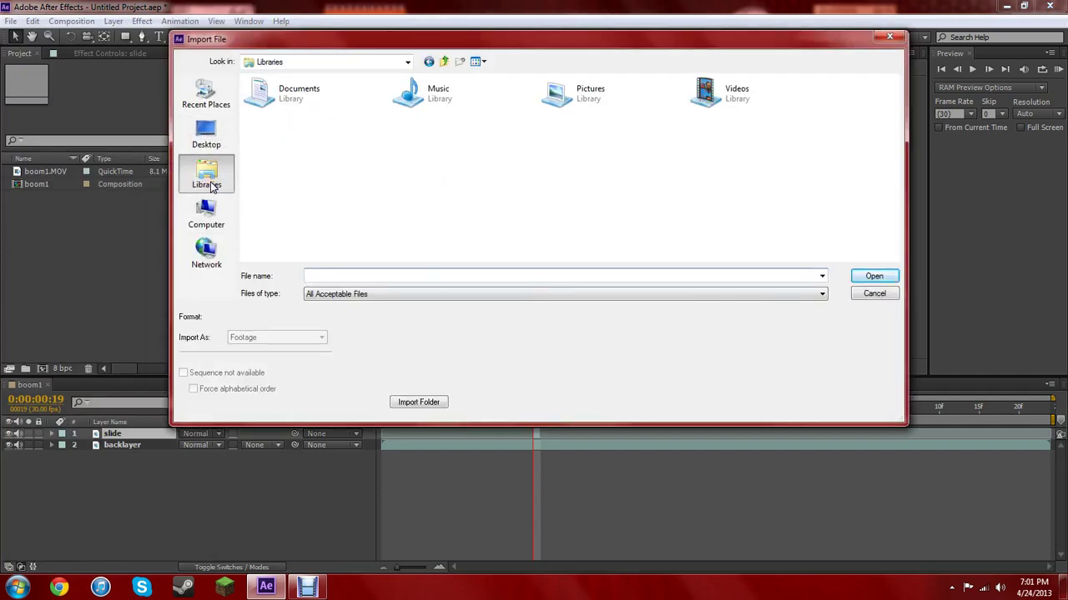
pyautogui.doubleClick(732, 102)
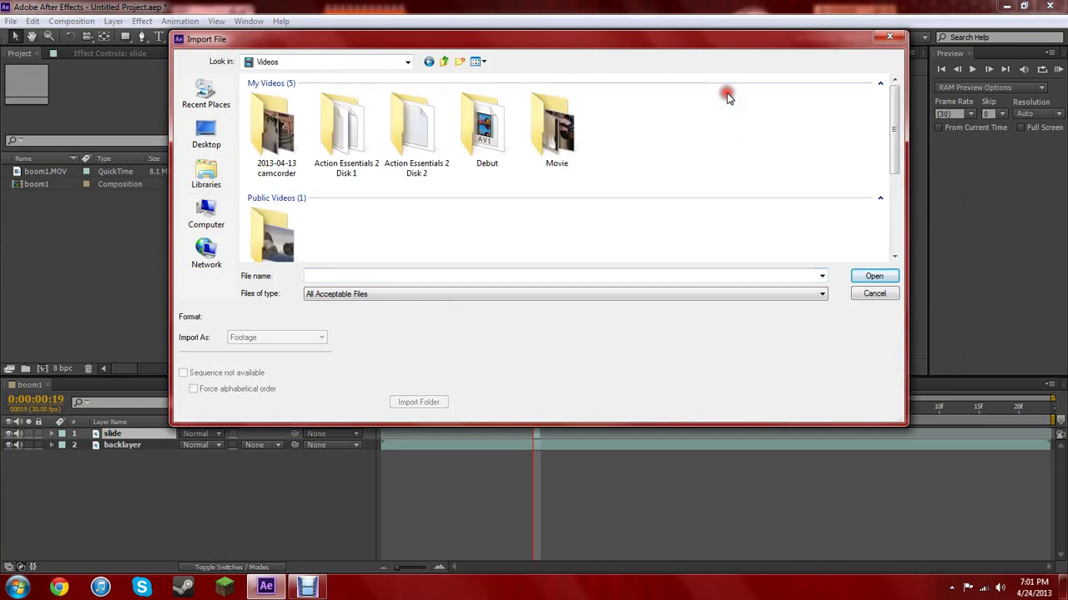
pyautogui.doubleClick(414, 116)
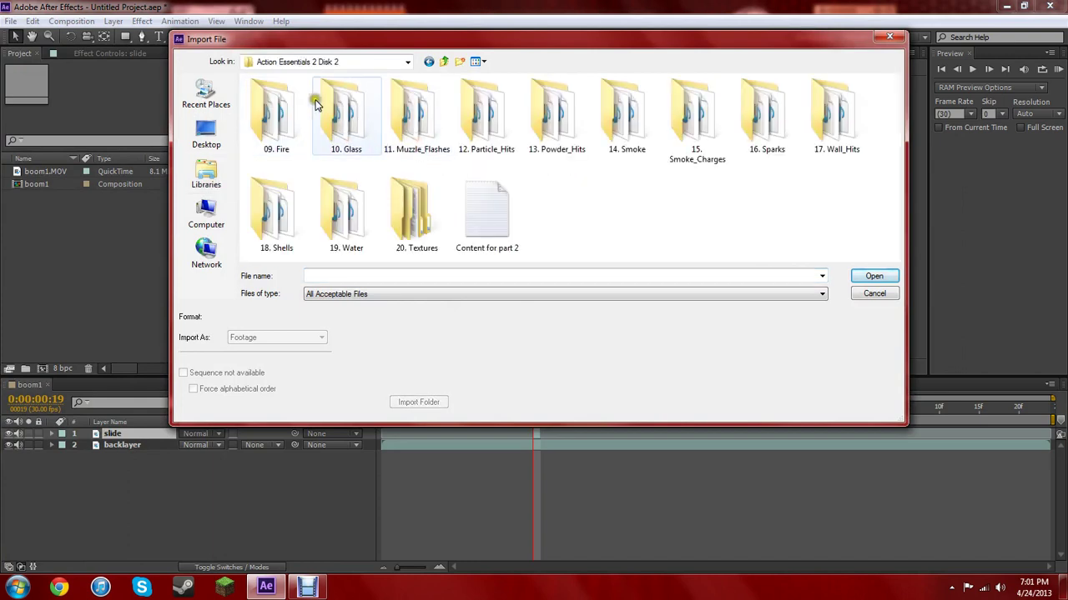
# Import the entire 11. Muzzle_Flashes folder into the project.
pyautogui.click(401, 114)
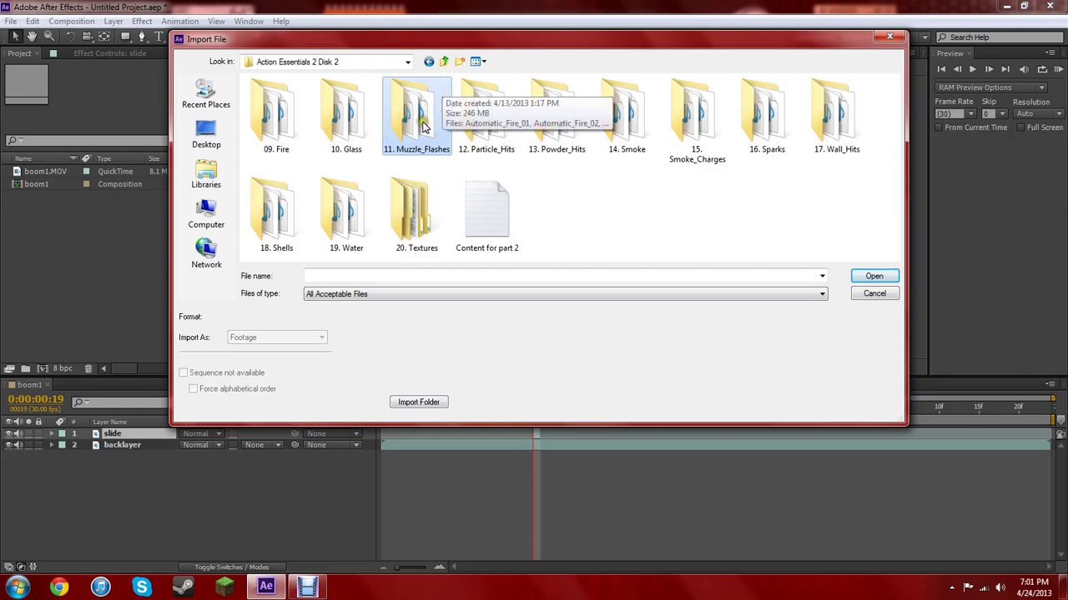
pyautogui.click(365, 134)
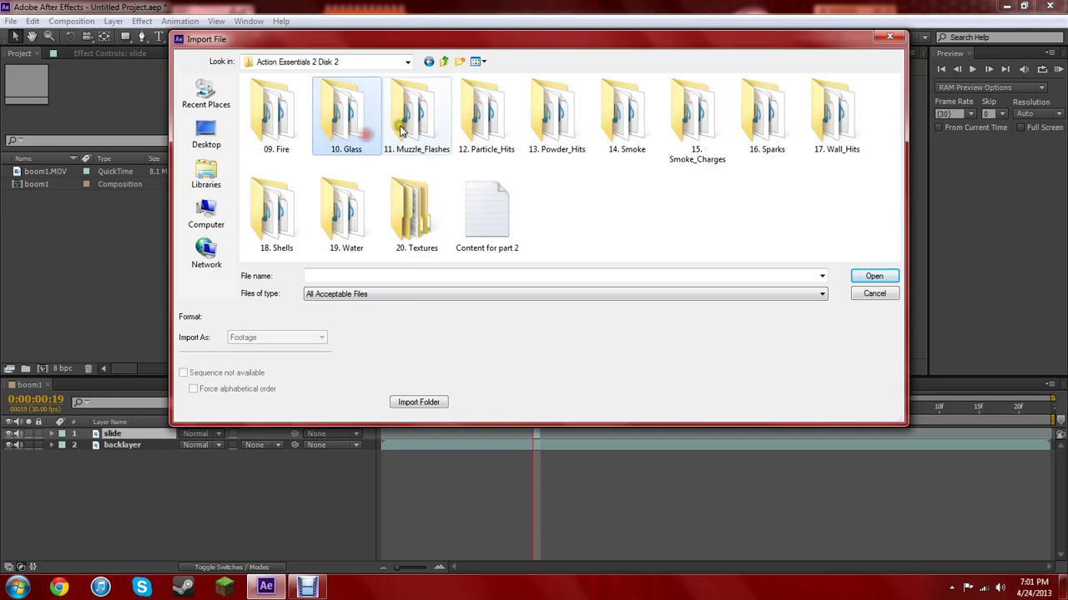
pyautogui.click(401, 130)
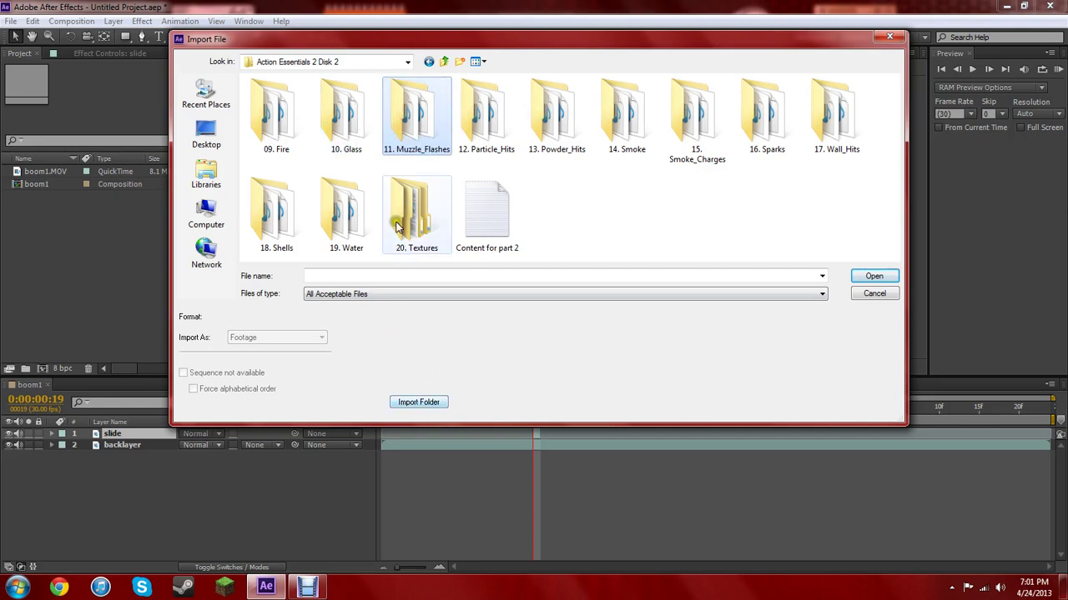
pyautogui.click(403, 129)
pyautogui.doubleClick(402, 128)
pyautogui.click(434, 406)
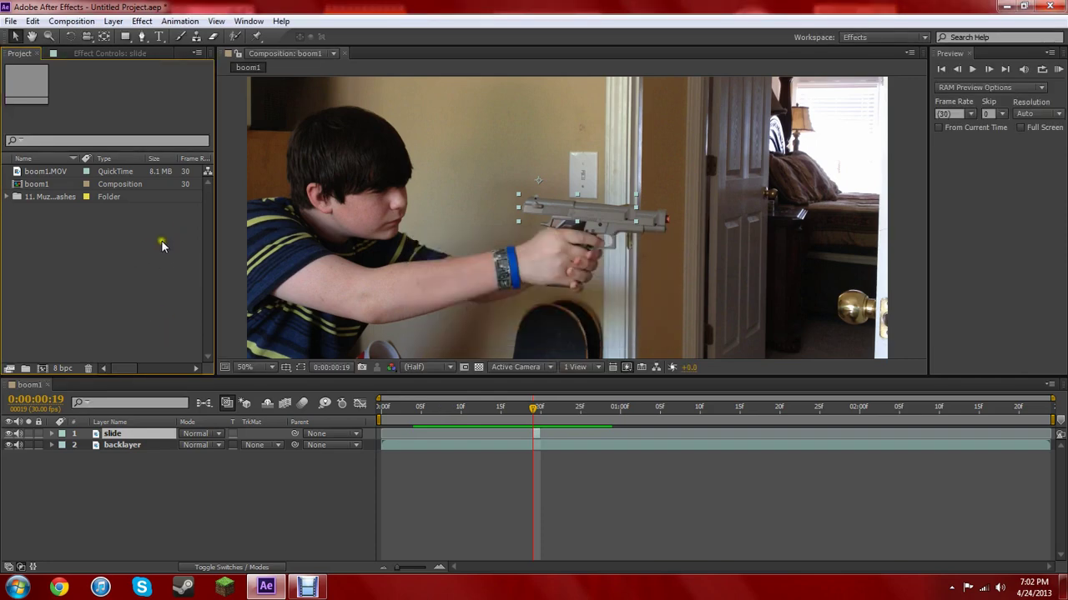
# Look through the clips in the 11. Muzzle_Flashes folder and preview the Automatic_Fire_03.mov footage over its length.
pyautogui.click(8, 197)
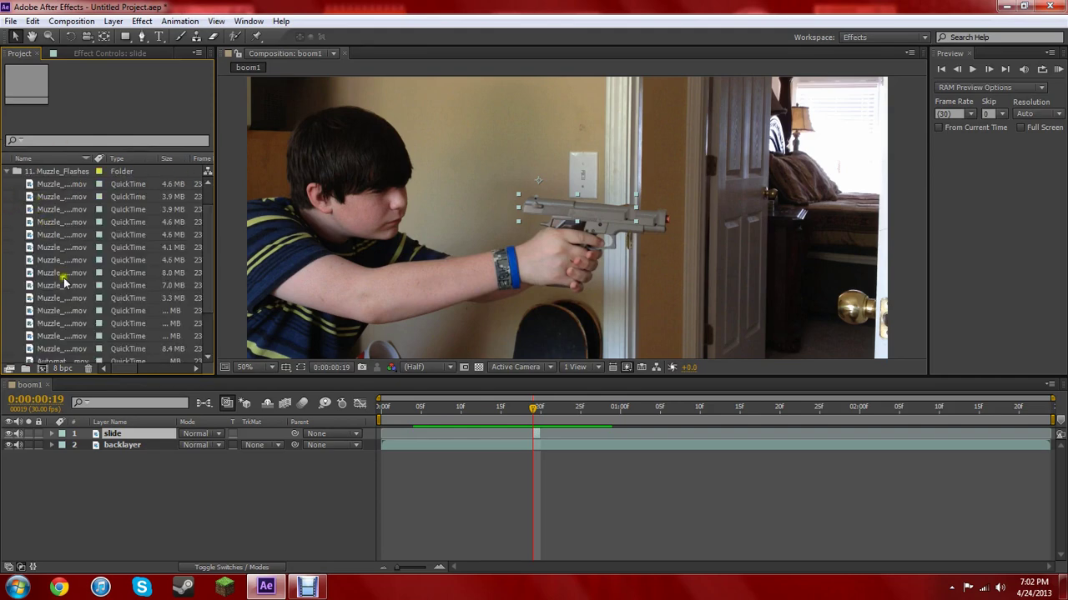
pyautogui.scroll(-2, 97, 308)
pyautogui.scroll(2, 97, 307)
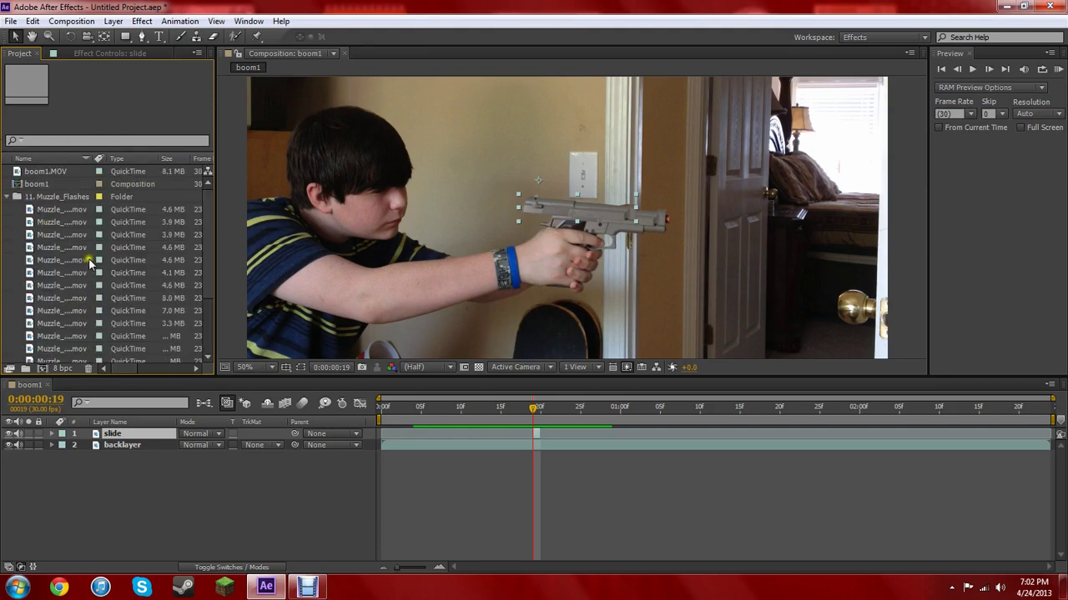
pyautogui.scroll(-2, 87, 260)
pyautogui.scroll(3, 86, 257)
pyautogui.click(47, 222)
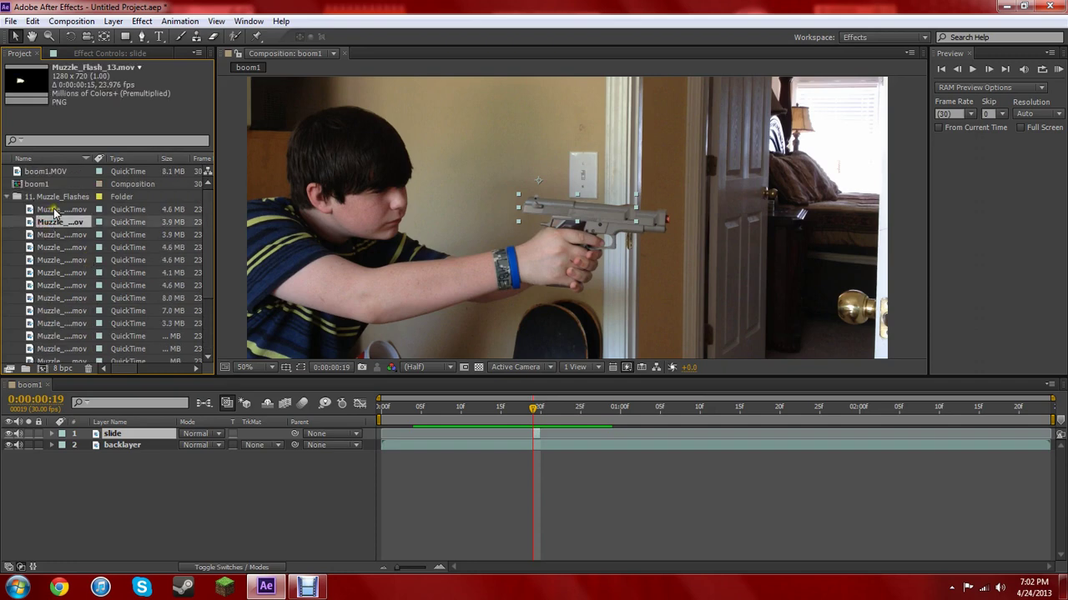
pyautogui.scroll(-2, 66, 264)
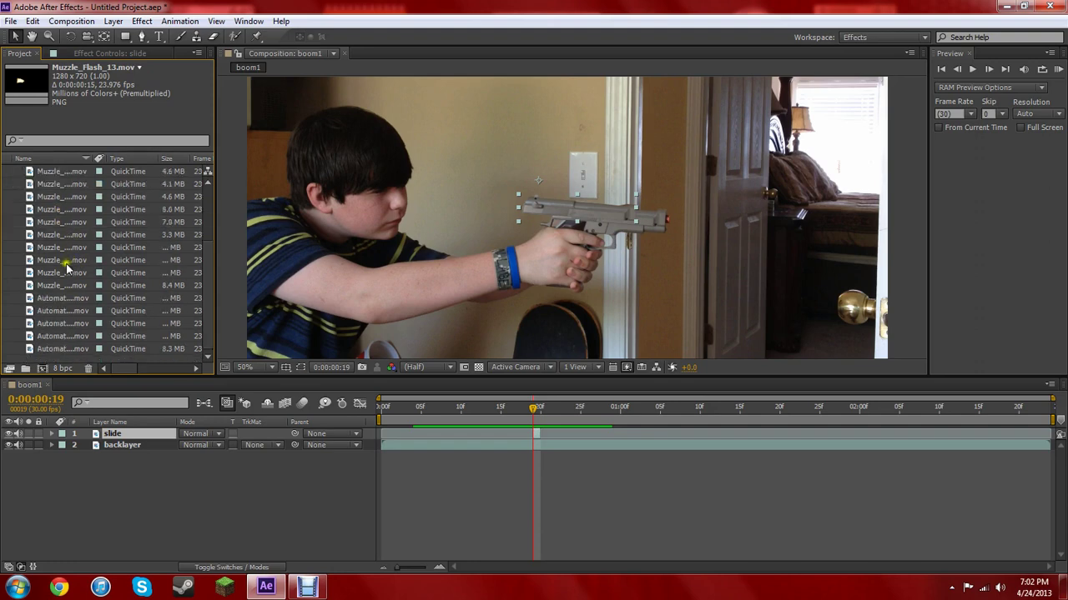
pyautogui.click(64, 336)
pyautogui.doubleClick(64, 324)
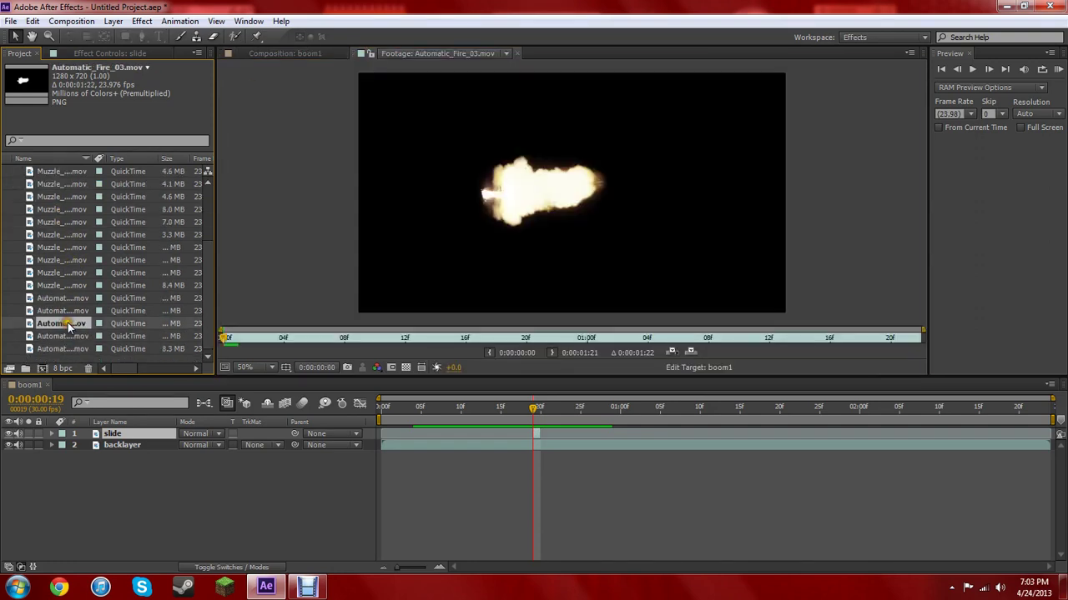
pyautogui.moveTo(227, 338); pyautogui.dragTo(798, 338)
# Preview the Muzzle_Flash_04, Muzzle_Flash_10, Muzzle_Flash_08 and Muzzle_Flash_13 clips, then return to the boom1 composition.
pyautogui.doubleClick(39, 248)
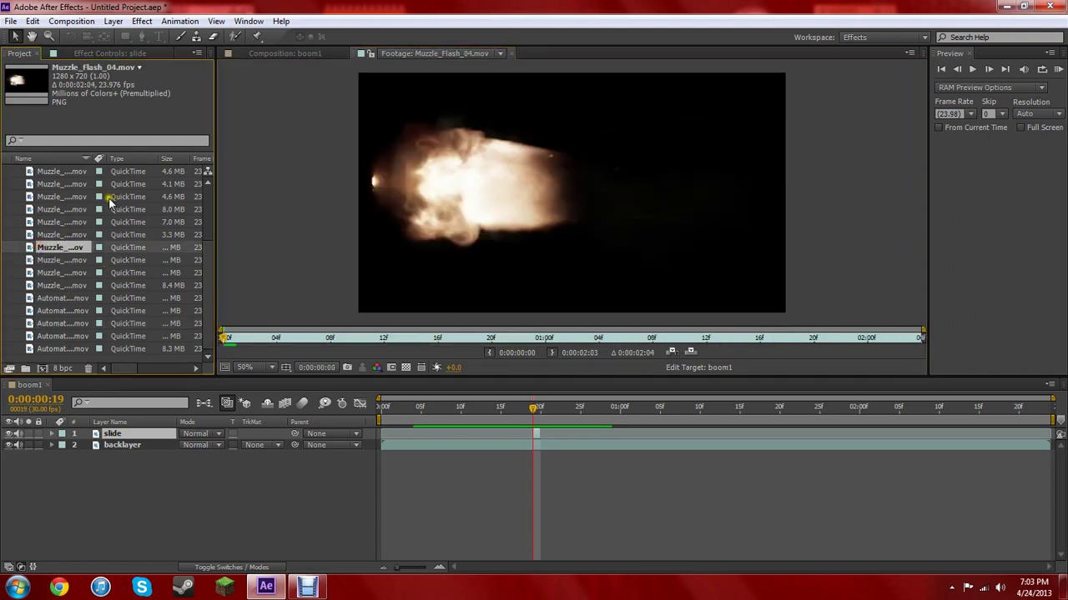
pyautogui.click(62, 171)
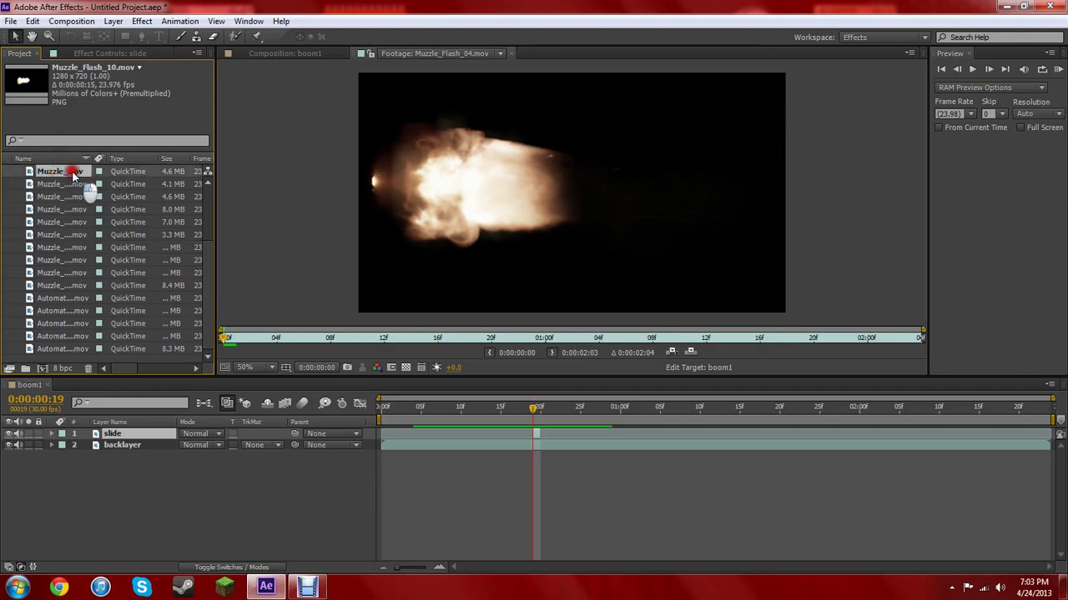
pyautogui.doubleClick(71, 172)
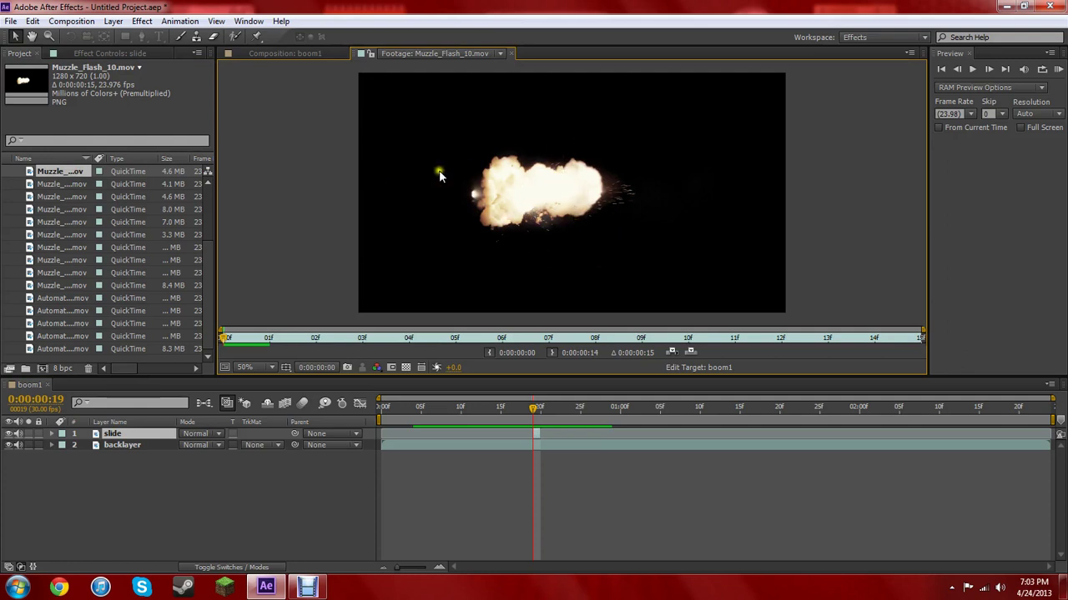
pyautogui.doubleClick(71, 197)
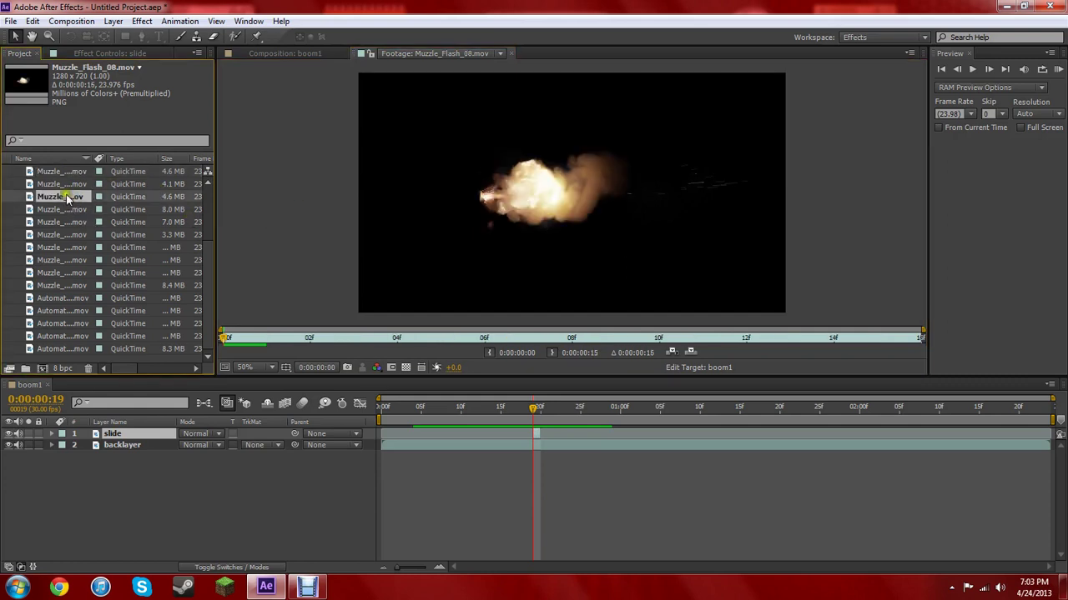
pyautogui.scroll(2, 65, 181)
pyautogui.scroll(1, 65, 181)
pyautogui.doubleClick(62, 223)
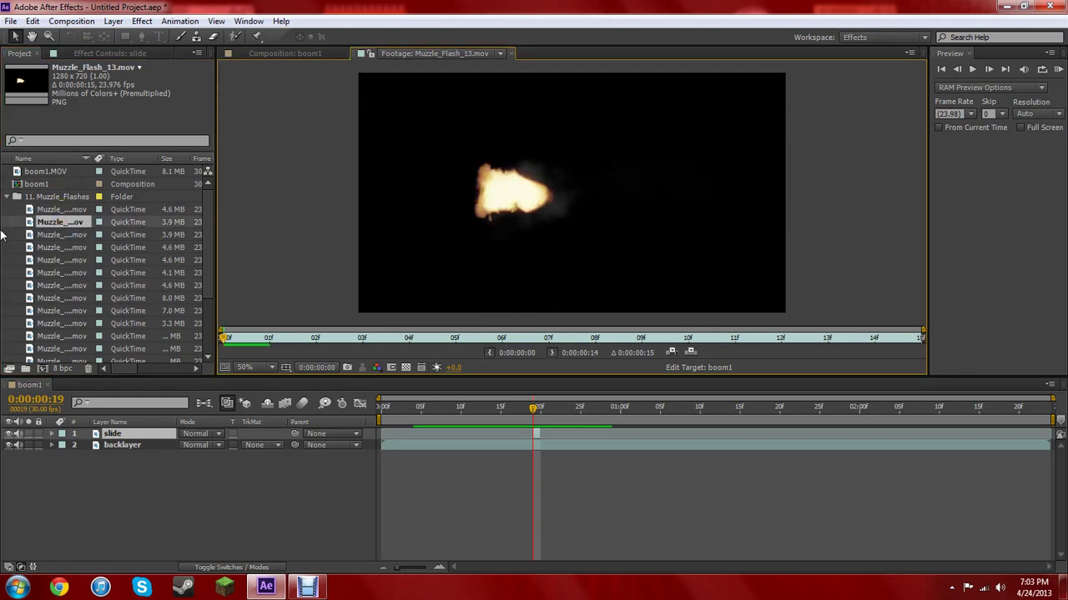
pyautogui.click(511, 53)
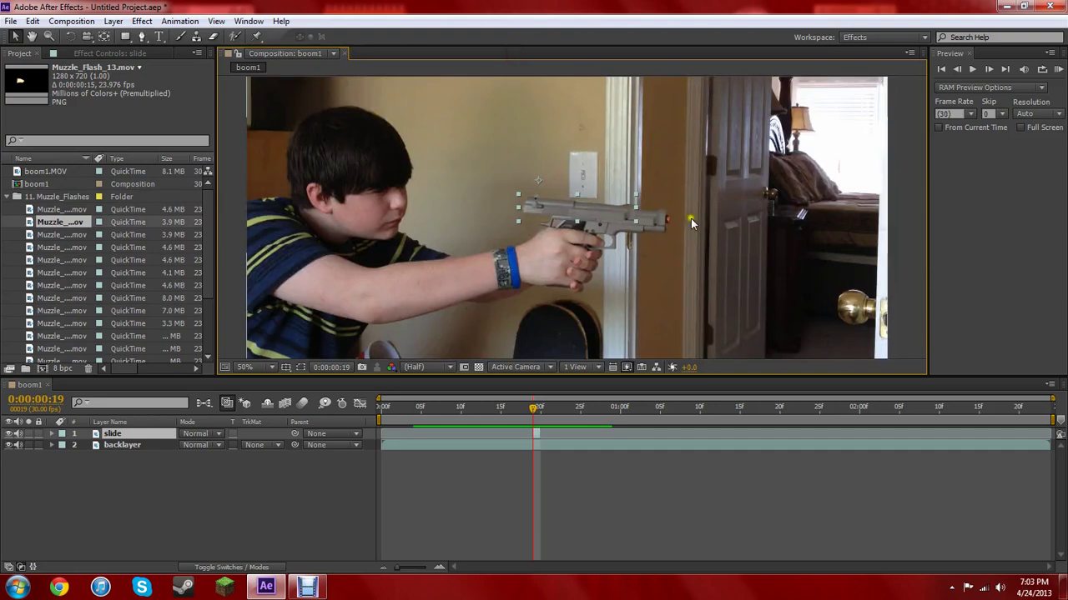
# Add Muzzle_Flash_13.mov to the boom1 timeline above the slide layer, starting at 0:00:00:19.
pyautogui.scroll(-1, 692, 222)
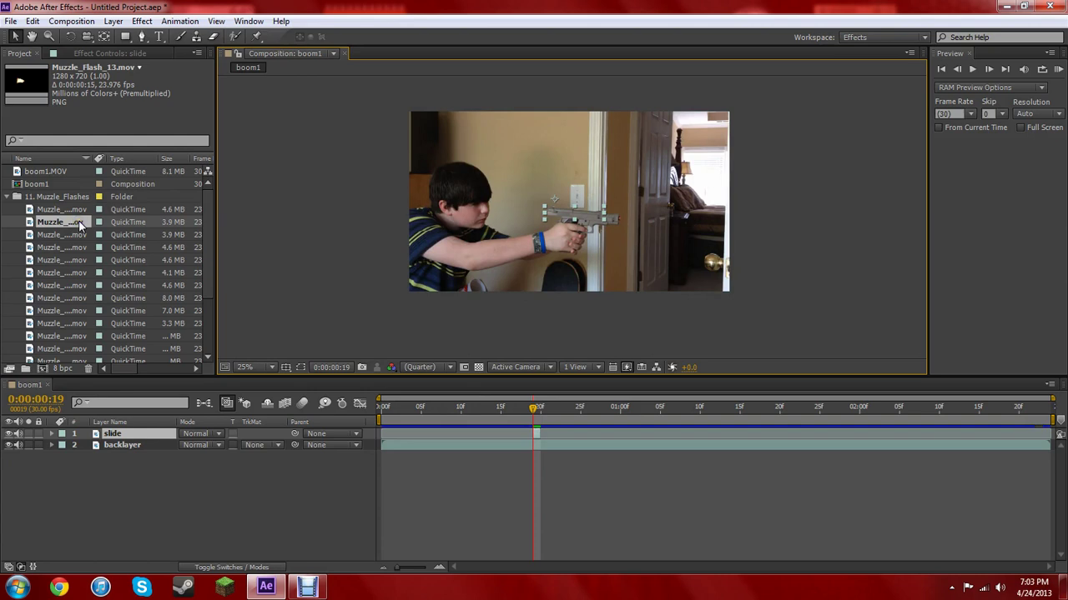
pyautogui.moveTo(80, 225)
pyautogui.mouseDown()
pyautogui.moveTo(358, 402)
pyautogui.moveTo(465, 438)
pyautogui.moveTo(447, 424)
pyautogui.moveTo(434, 449)
pyautogui.moveTo(430, 426)
pyautogui.moveTo(424, 446)
pyautogui.moveTo(428, 426)
pyautogui.moveTo(608, 393)
pyautogui.moveTo(535, 409)
pyautogui.moveTo(516, 431)
pyautogui.moveTo(480, 431)
pyautogui.moveTo(534, 433)
pyautogui.mouseUp()
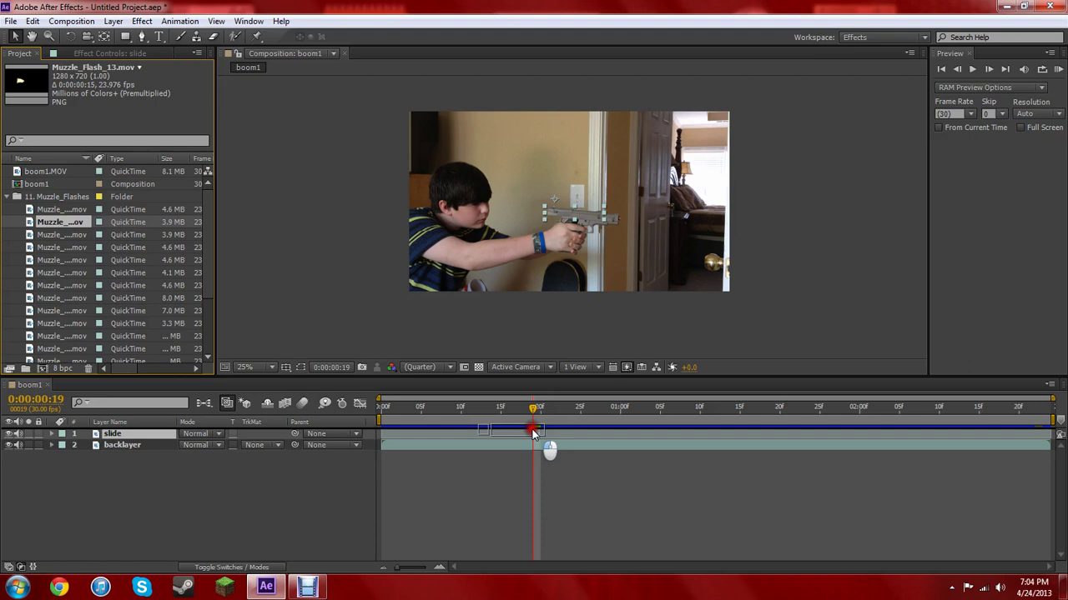
pyautogui.moveTo(534, 433); pyautogui.dragTo(534, 432)
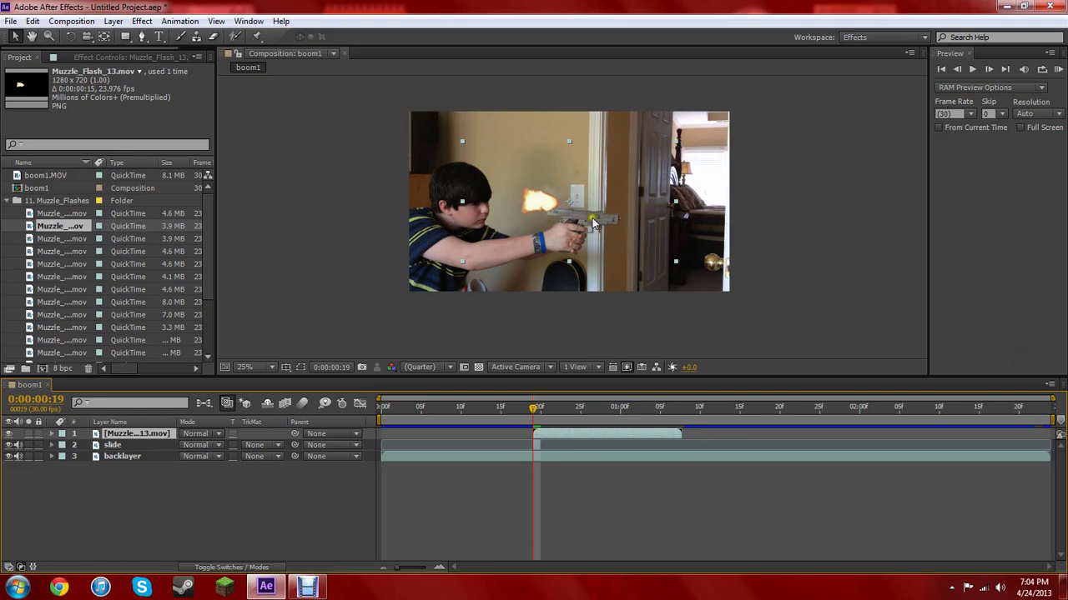
# Stretch the muzzle flash larger and align it with the end of the gun's barrel, rotated slightly clockwise.
pyautogui.moveTo(590, 218)
pyautogui.mouseDown()
pyautogui.moveTo(685, 234)
pyautogui.moveTo(601, 216)
pyautogui.mouseUp()
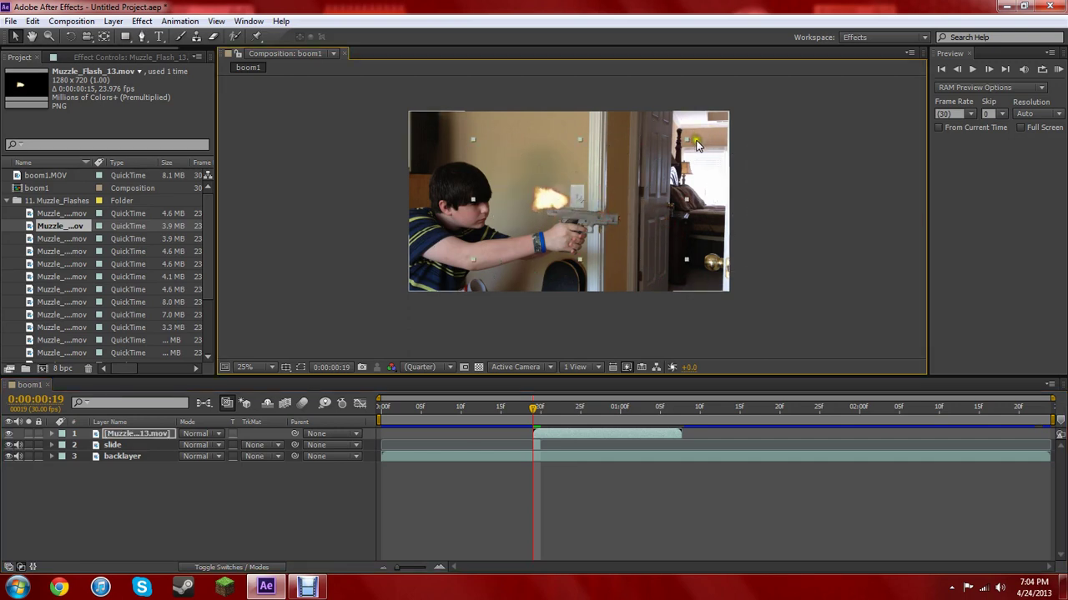
pyautogui.moveTo(687, 140); pyautogui.dragTo(754, 133)
pyautogui.moveTo(632, 197); pyautogui.dragTo(735, 215)
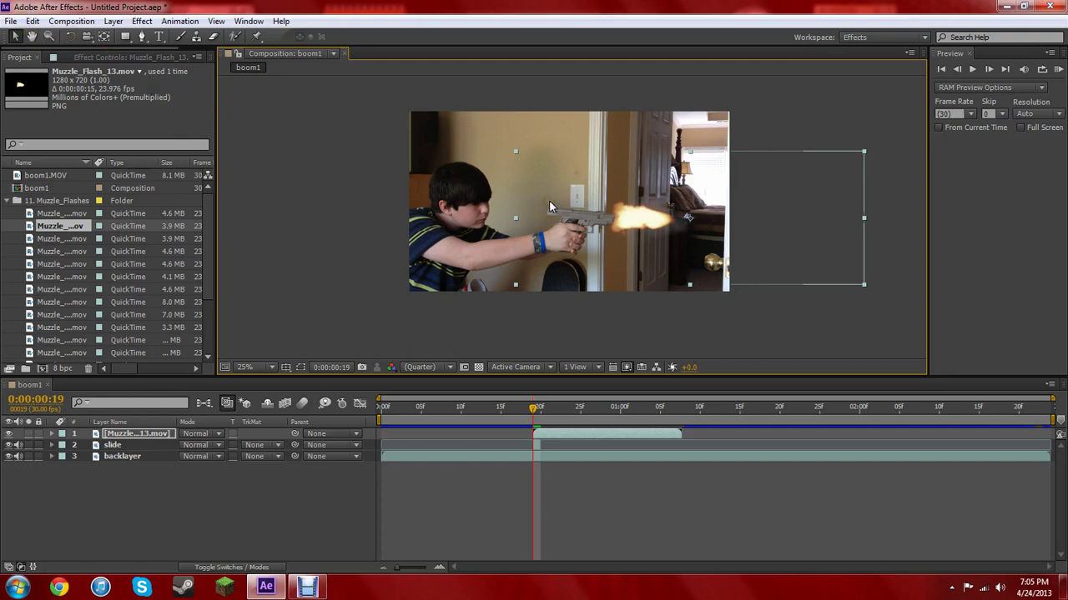
pyautogui.press('w')
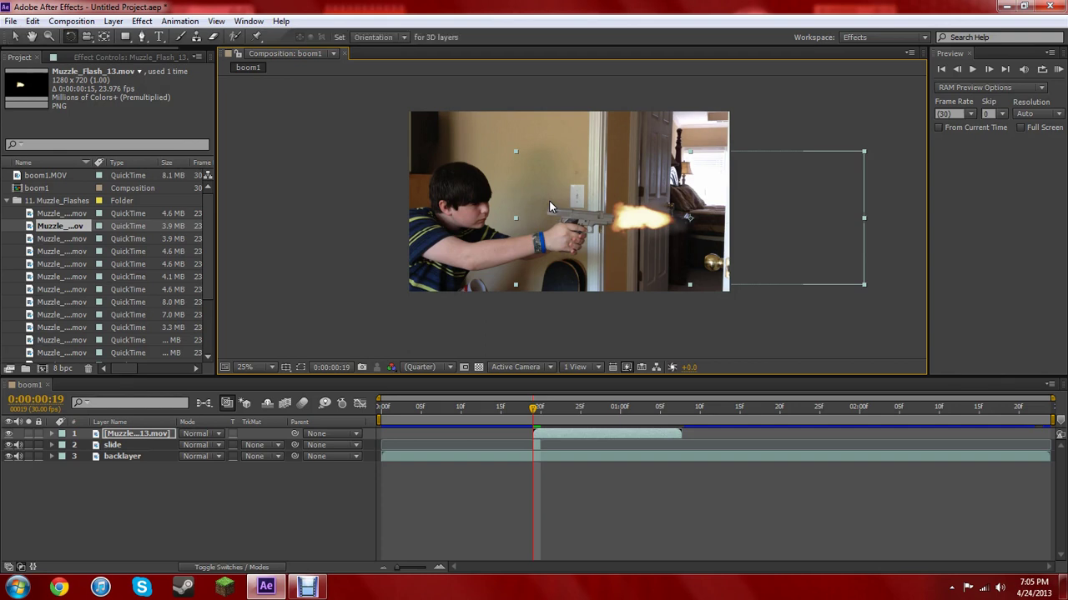
pyautogui.moveTo(628, 239); pyautogui.dragTo(593, 244)
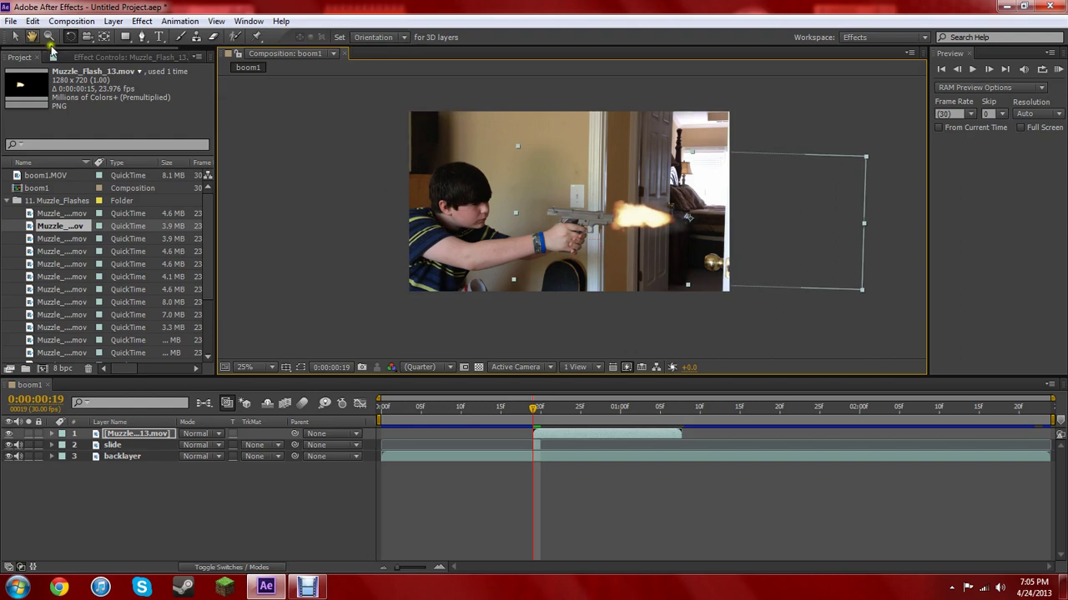
# Nudge the muzzle flash slightly down and to the left so it sits against the gun's barrel.
pyautogui.click(14, 37)
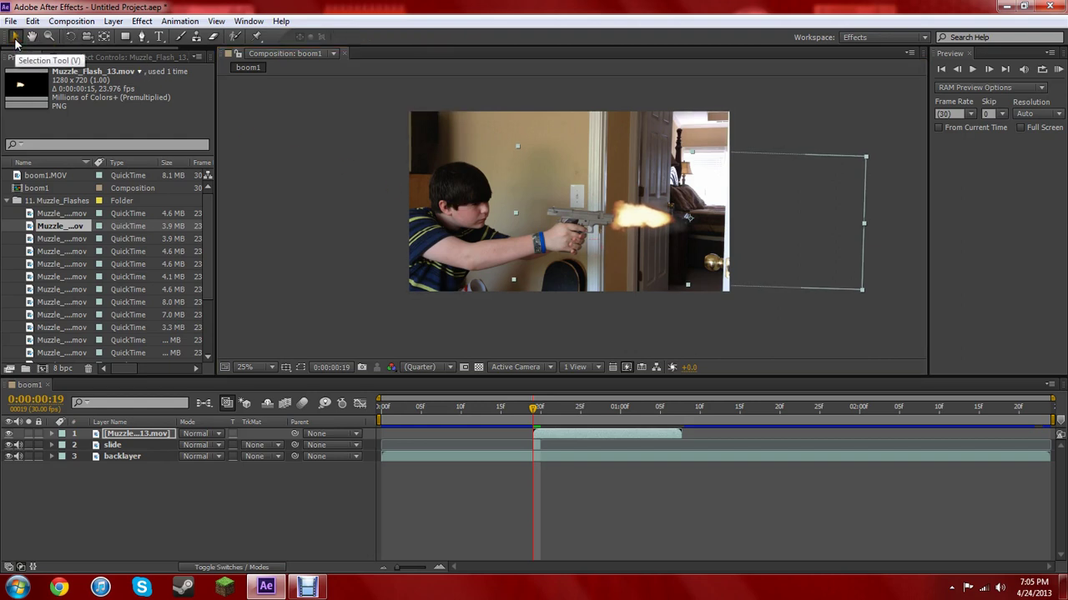
pyautogui.moveTo(702, 228); pyautogui.dragTo(699, 232)
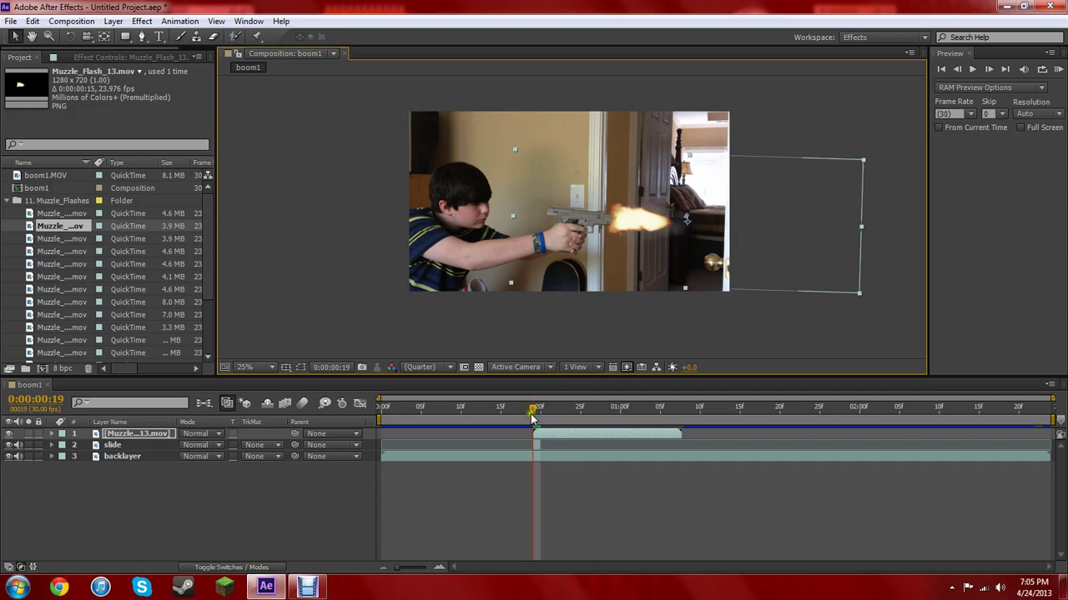
# Play back the boom1 composition from the beginning to check the gunshot effect, and stop the preview.
pyautogui.moveTo(534, 409); pyautogui.dragTo(386, 425)
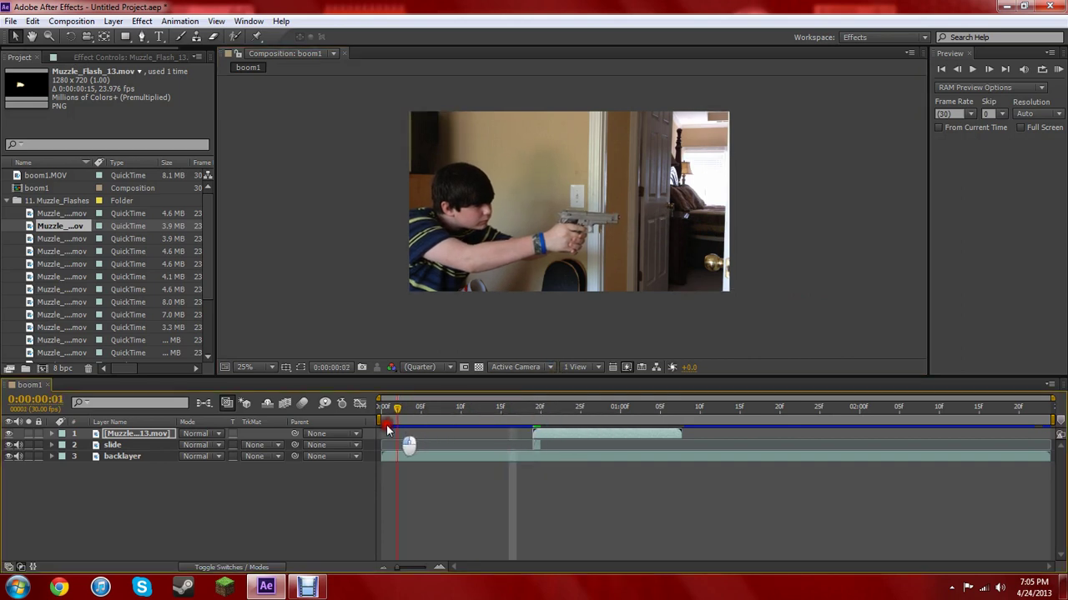
pyautogui.click(974, 71)
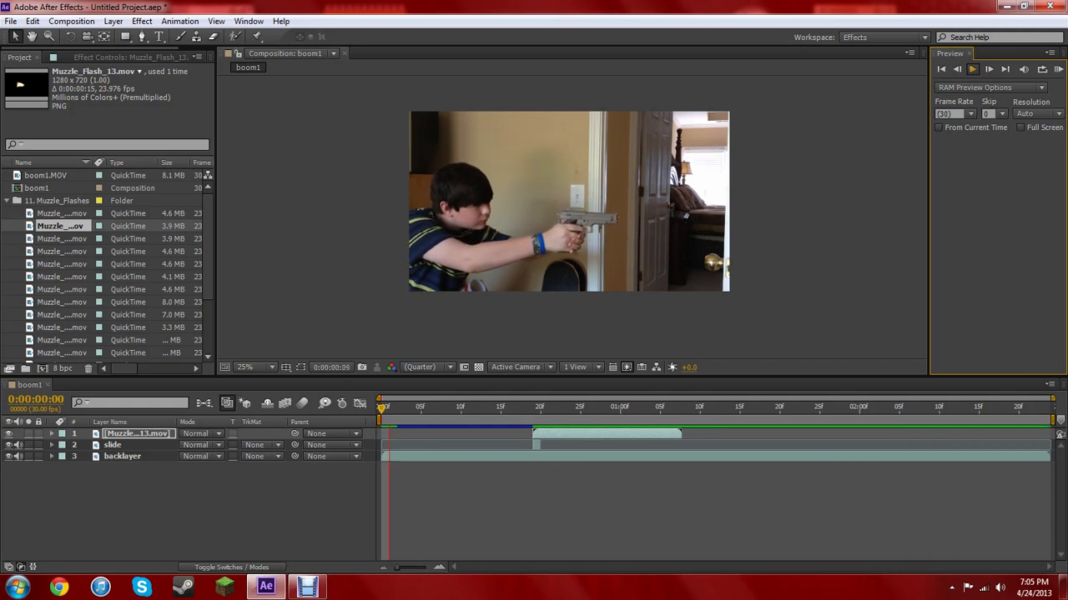
pyautogui.click(623, 240)
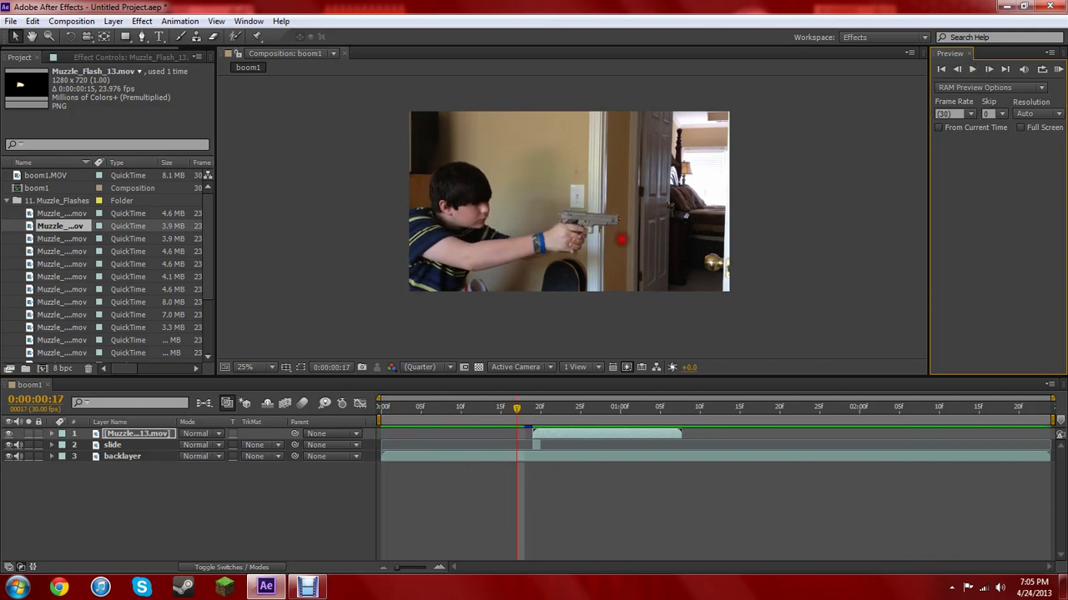
pyautogui.click(633, 419)
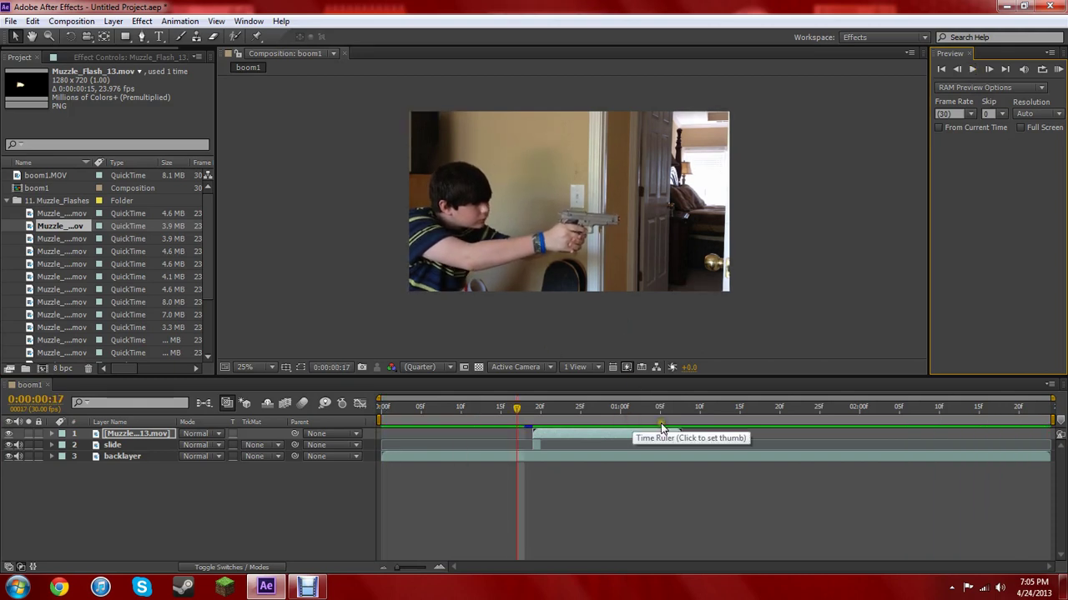